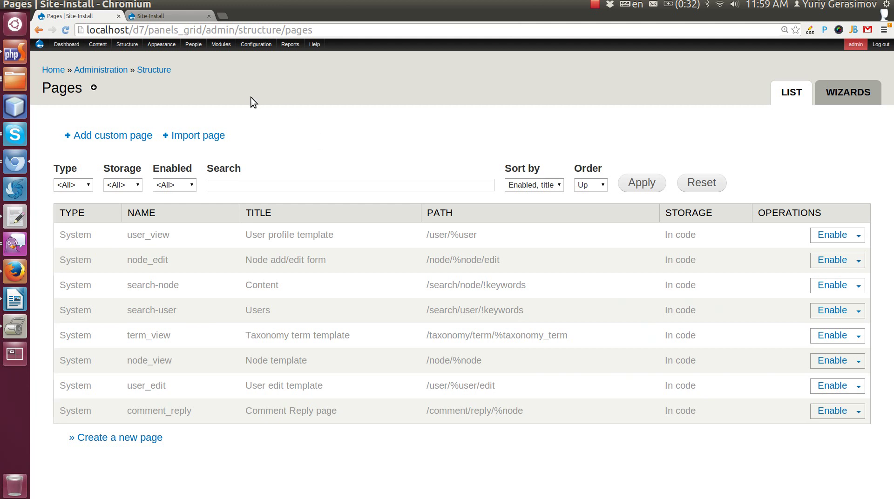
- Start a new custom page titled 'Responsive' with the path 'responsive'
left_click(127, 136)
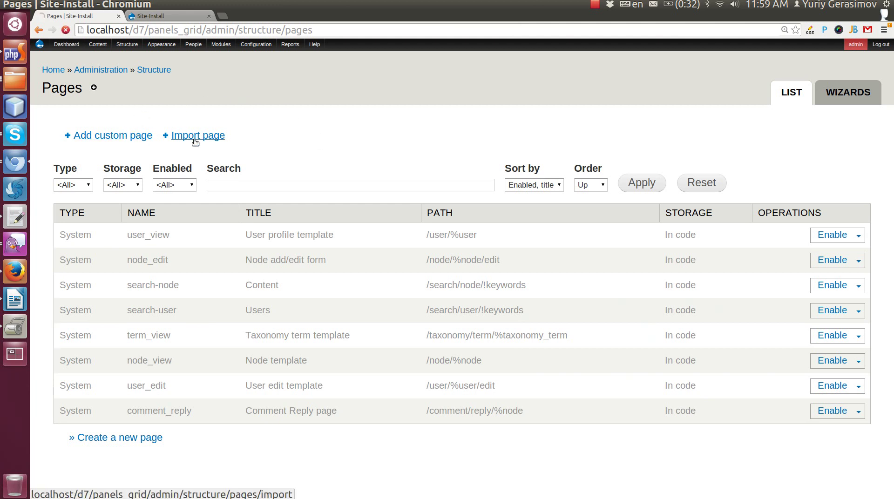
left_click(173, 148)
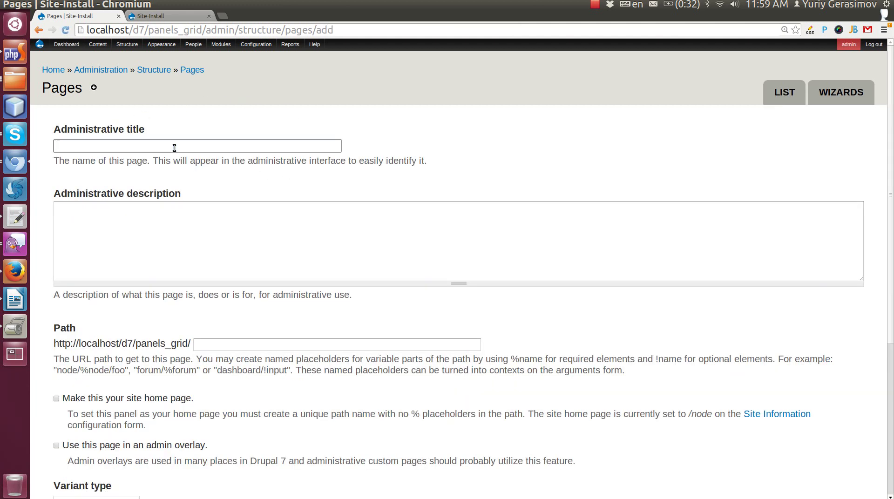
type("Re")
key("Down")
key("Return")
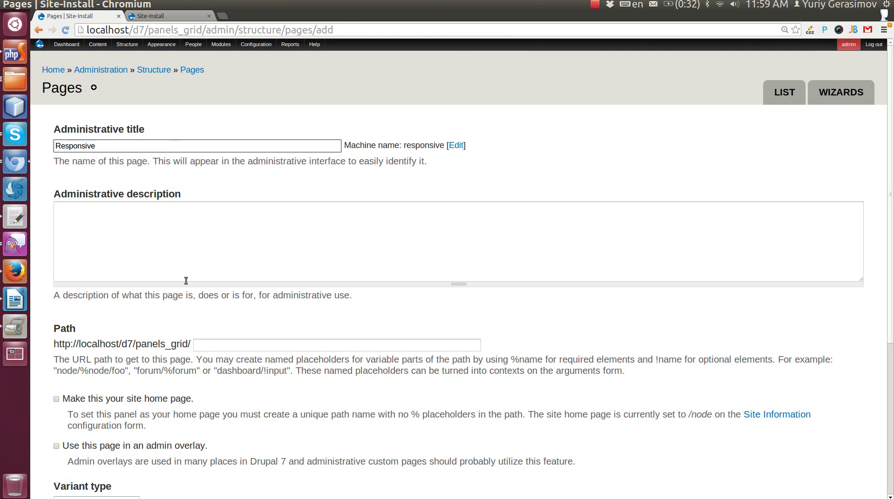
left_click(201, 343)
type("re")
key("Down")
key("Return")
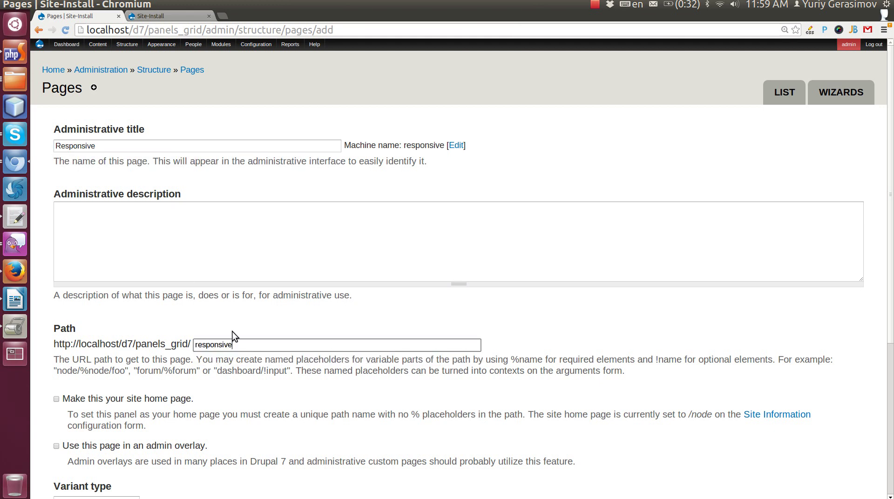
scroll(251, 311, "down", 5)
- Continue to the layout choice and pick the SASS layout category
left_click(110, 447)
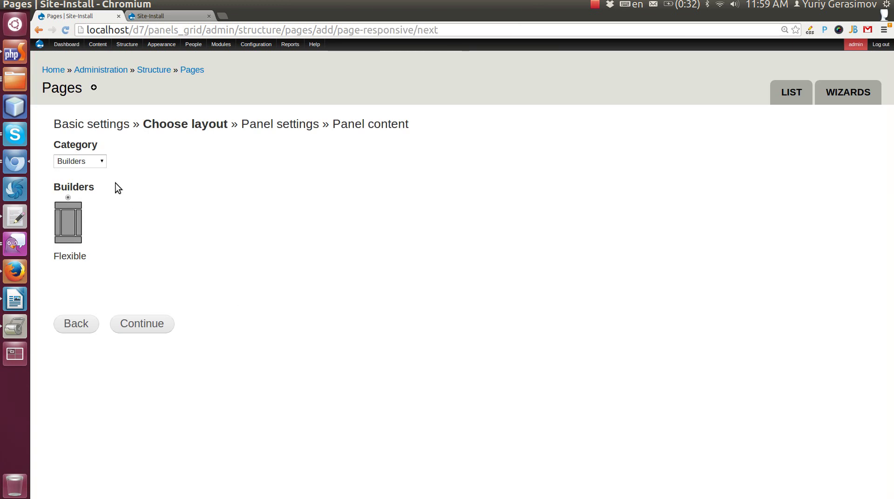
left_click(100, 162)
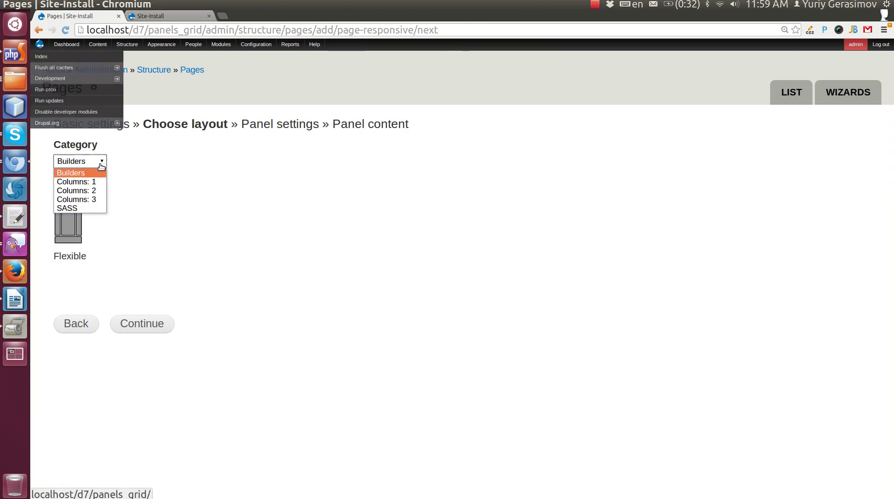
left_click(78, 208)
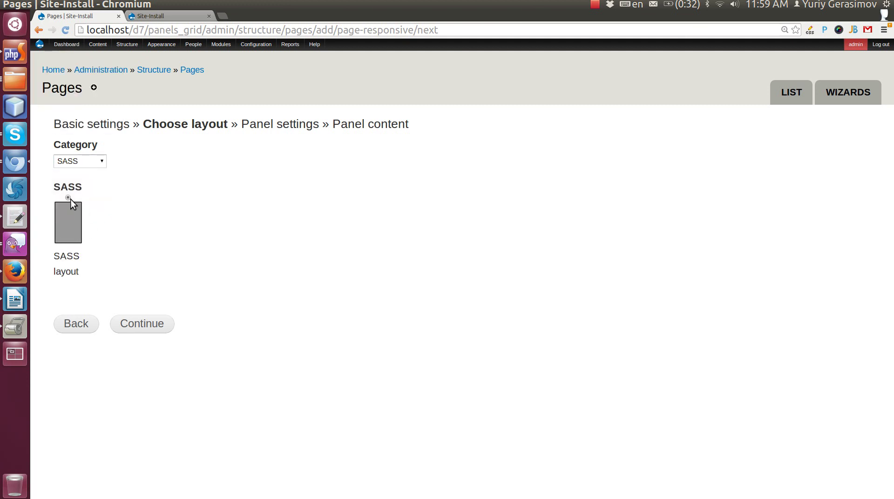
- Advance the page wizard to the Panel settings step
left_click(116, 323)
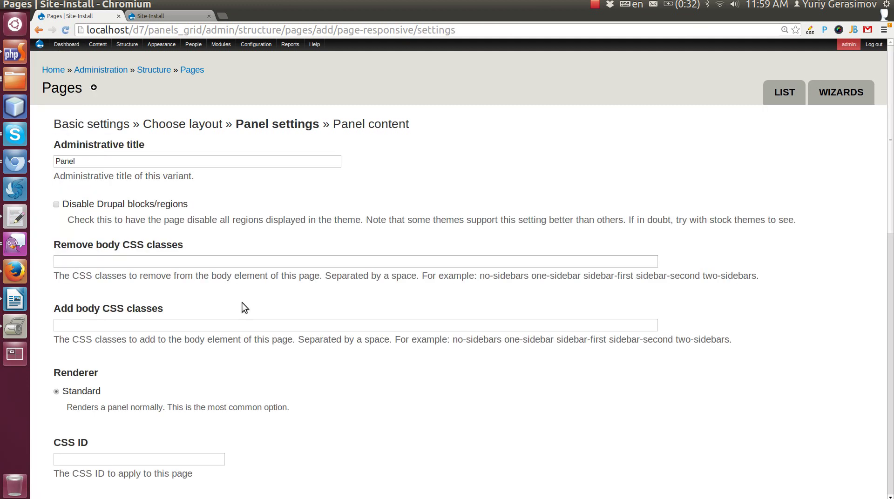
scroll(242, 303, "down", 10)
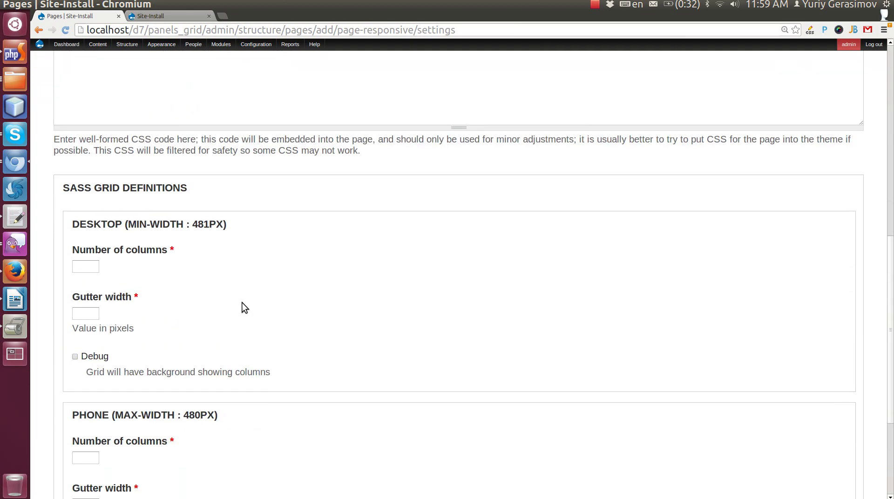
scroll(241, 303, "up", 8)
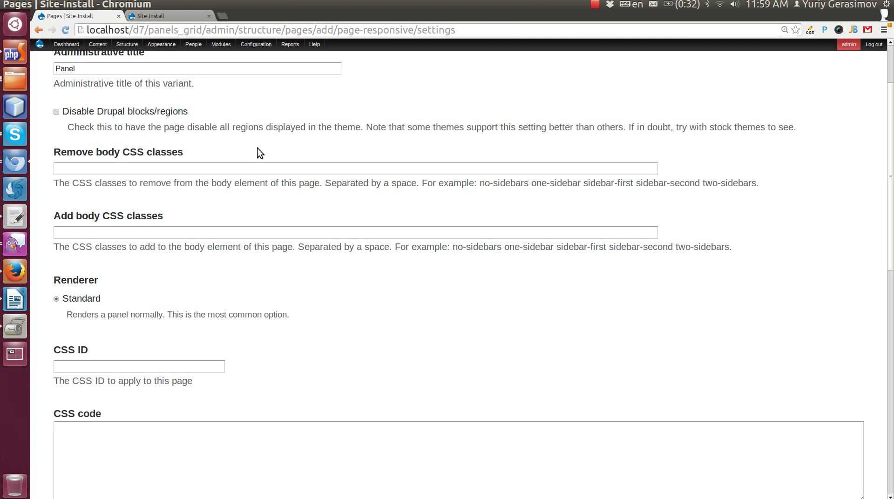
- Open Configuration in a new tab to review the Desktop and Phone breakpoints, then return to the wizard
right_click(255, 49)
left_click(270, 57)
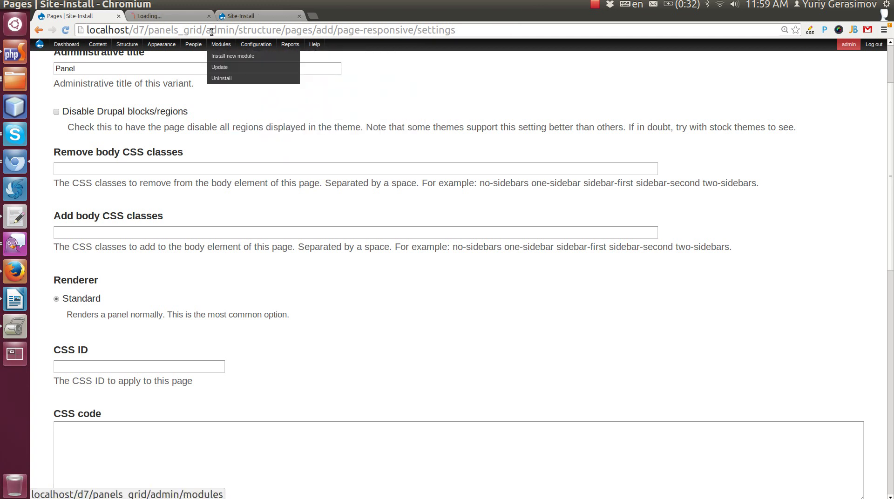
left_click(187, 17)
scroll(257, 255, "down", 5)
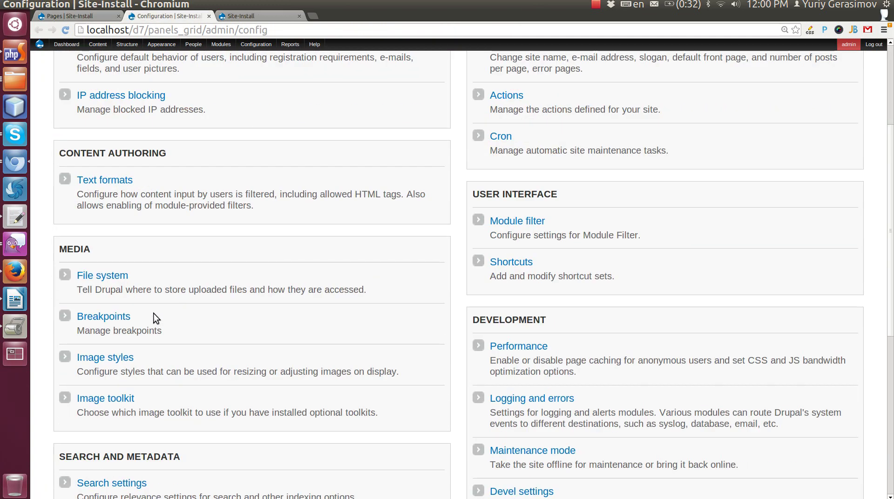
left_click(118, 316)
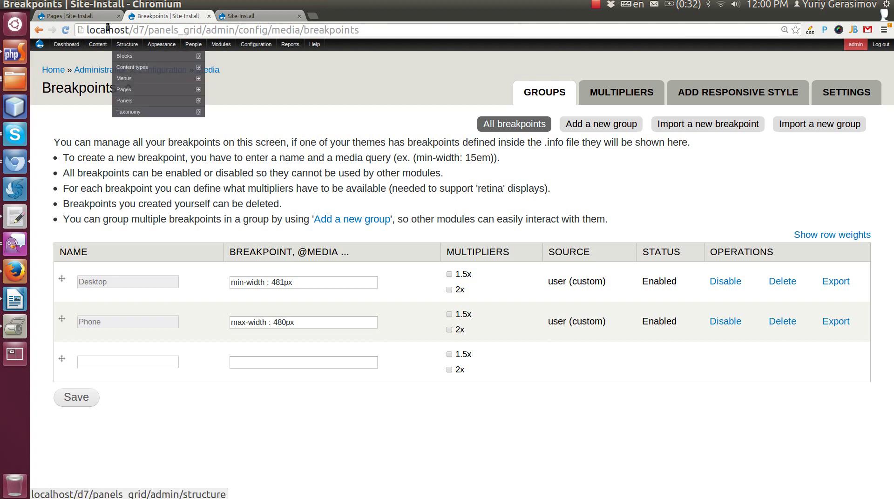
left_click(94, 18)
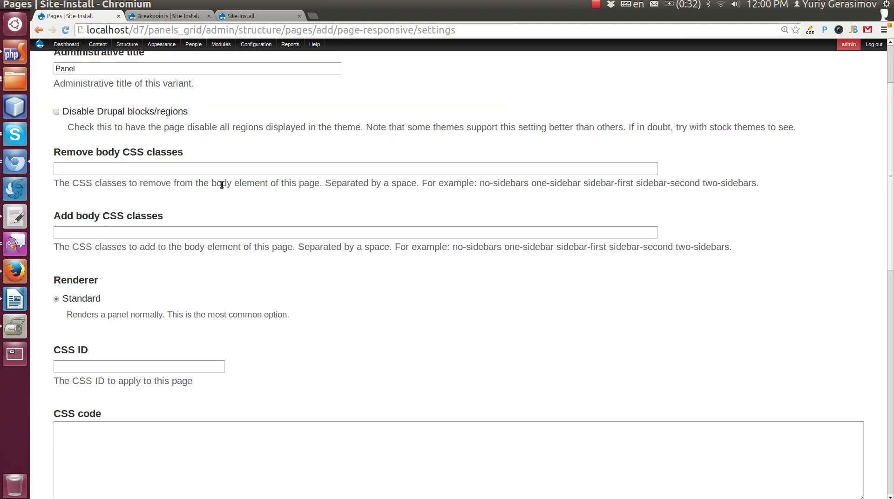
- Set the desktop grid to 12 columns with a 10px gutter
scroll(222, 184, "down", 10)
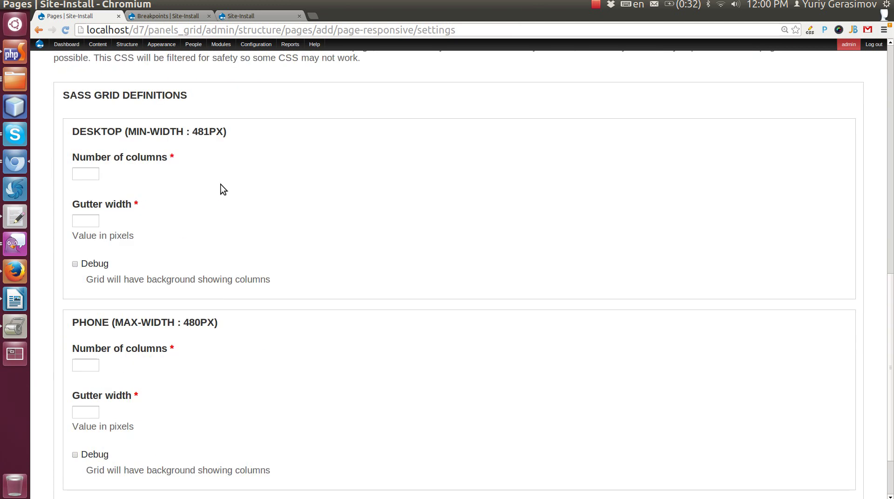
left_click(95, 175)
type("12")
scroll(147, 208, "down", 1)
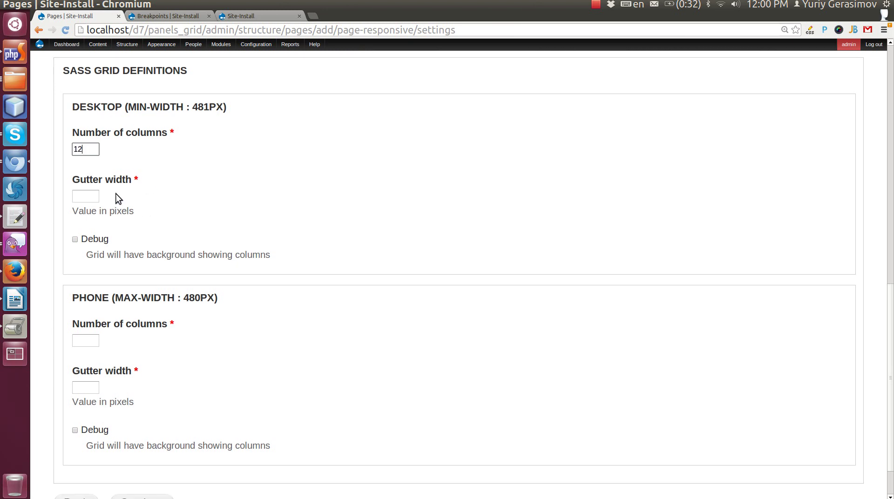
right_click(89, 195)
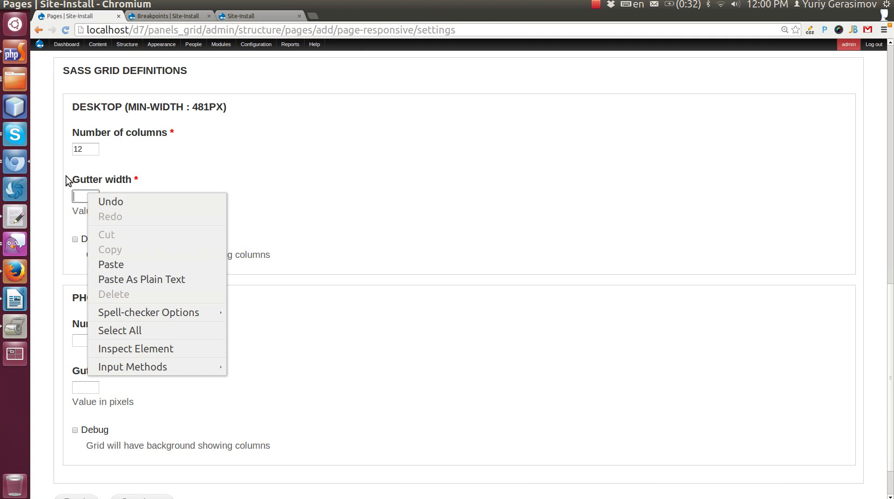
left_click(66, 177)
left_click(82, 194)
key("Down")
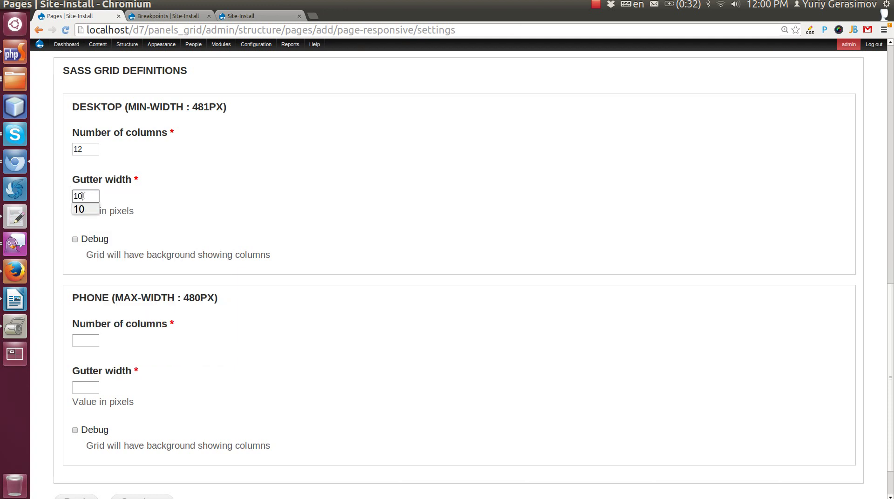
key("Return")
- Set the phone grid to 4 columns with a 2px gutter, enable debug, and continue
left_click(84, 335)
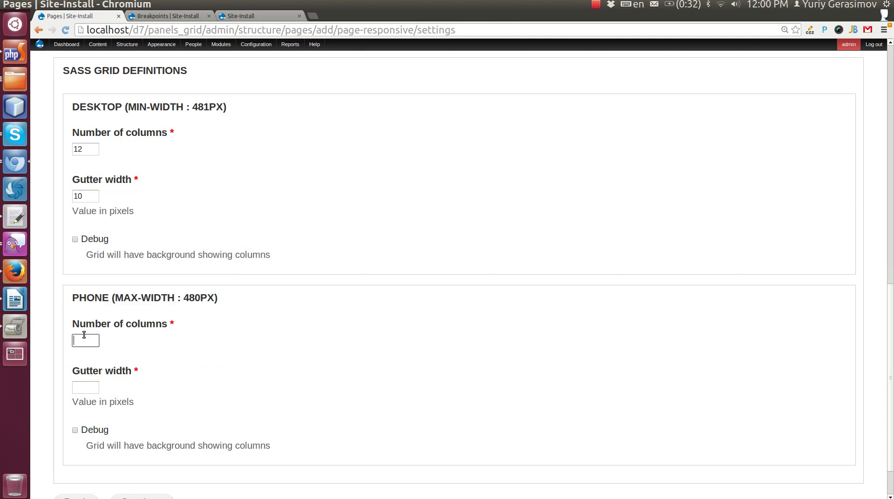
type("4")
left_click(89, 389)
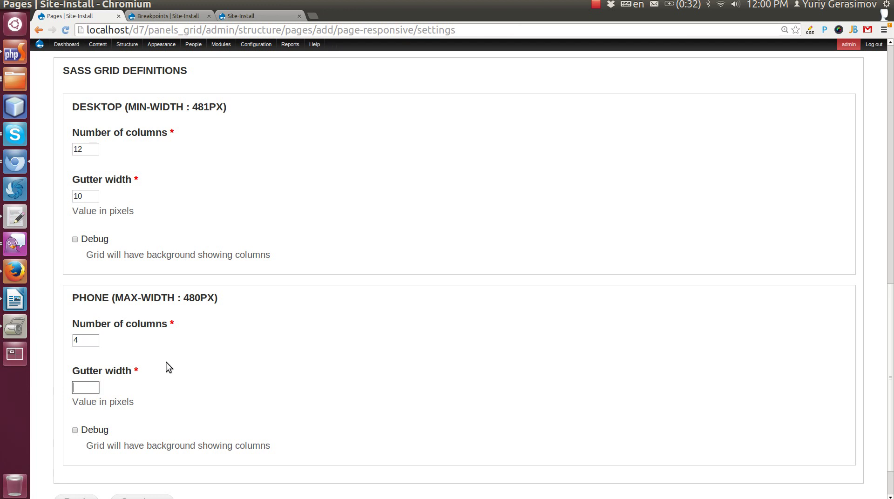
type("2")
left_click(105, 239)
scroll(185, 410, "down", 2)
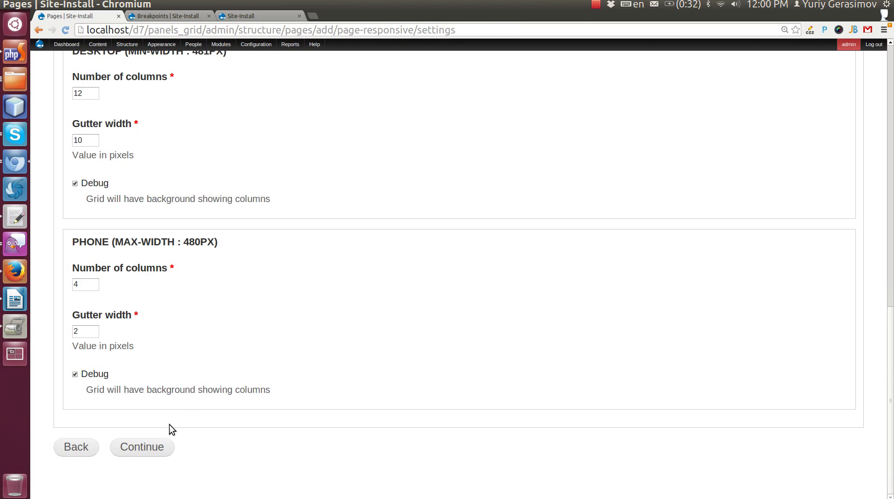
left_click(170, 444)
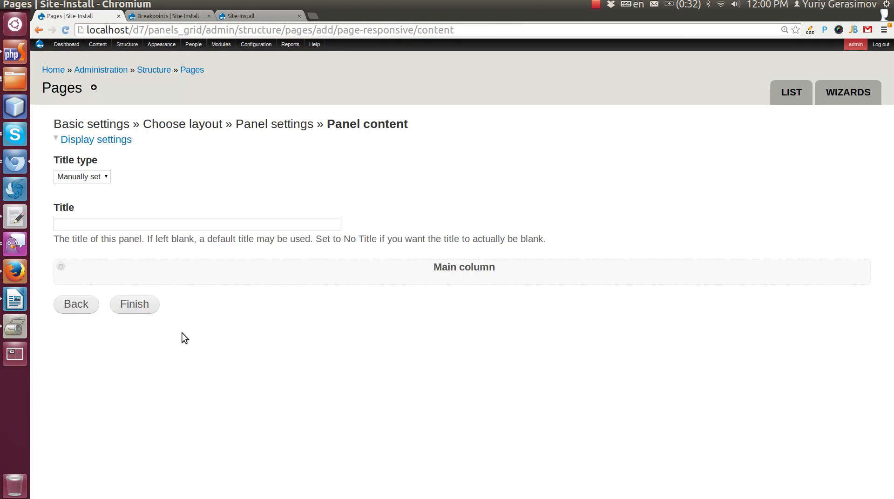
- Finish the page wizard and start a new custom content pane in the Main column
left_click(131, 304)
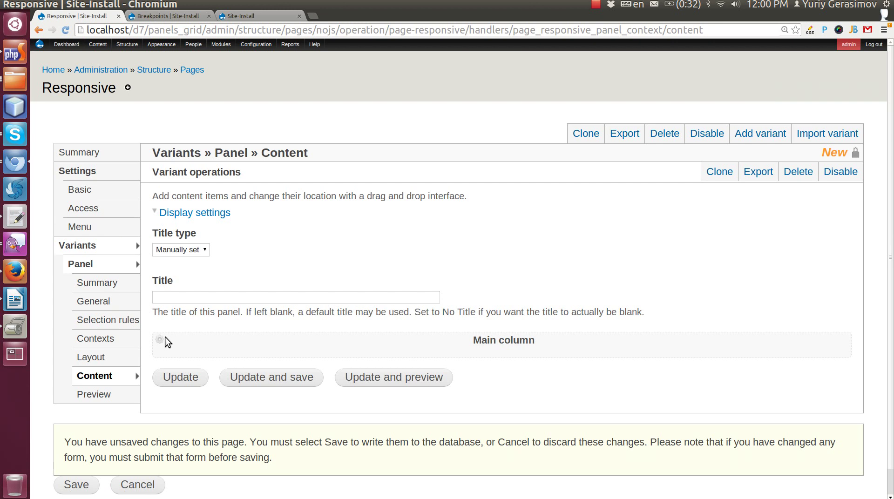
left_click(161, 339)
left_click(168, 340)
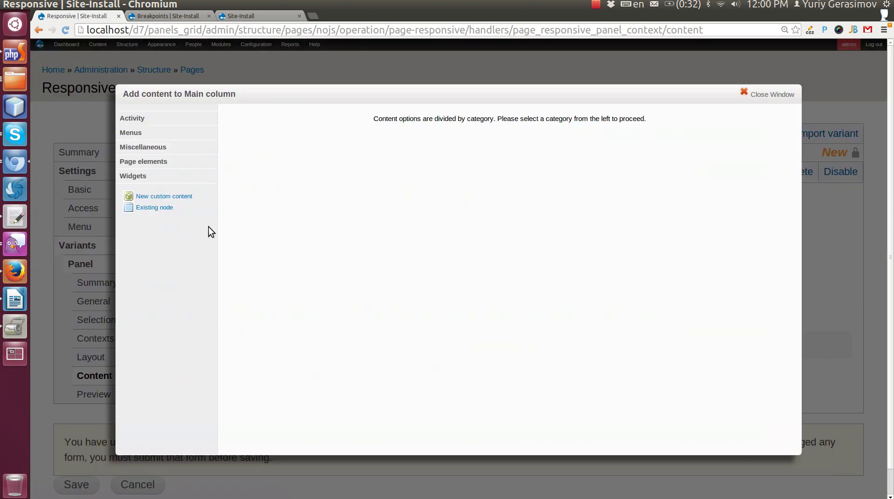
left_click(165, 197)
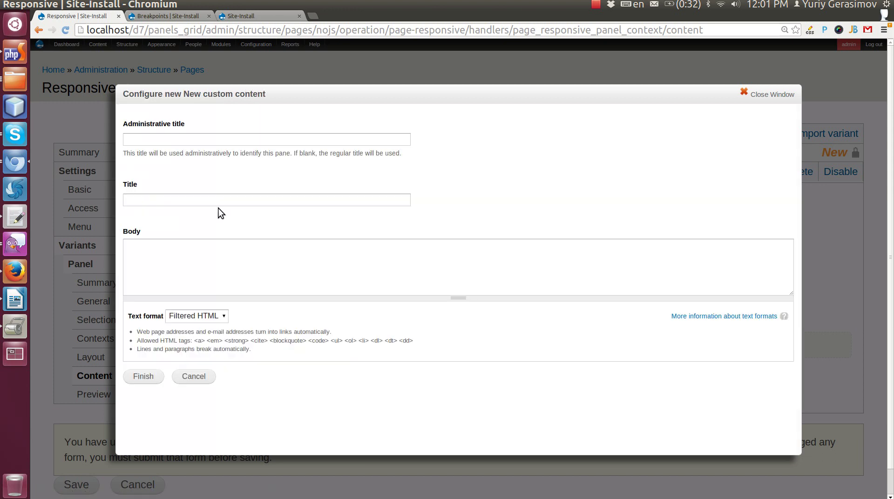
- Use the copied help sentence as the pane's body and title, then finish the pane
left_click_drag(407, 156, 122, 154)
key("ctrl+c")
left_click(171, 255)
key("ctrl+v")
key("ctrl+v")
key("ctrl+v")
key("ctrl+v")
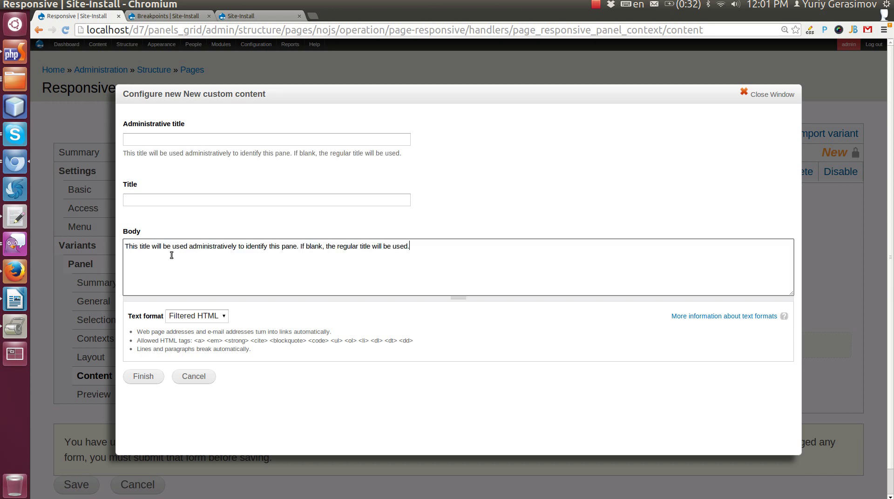
left_click(142, 201)
key("ctrl+v")
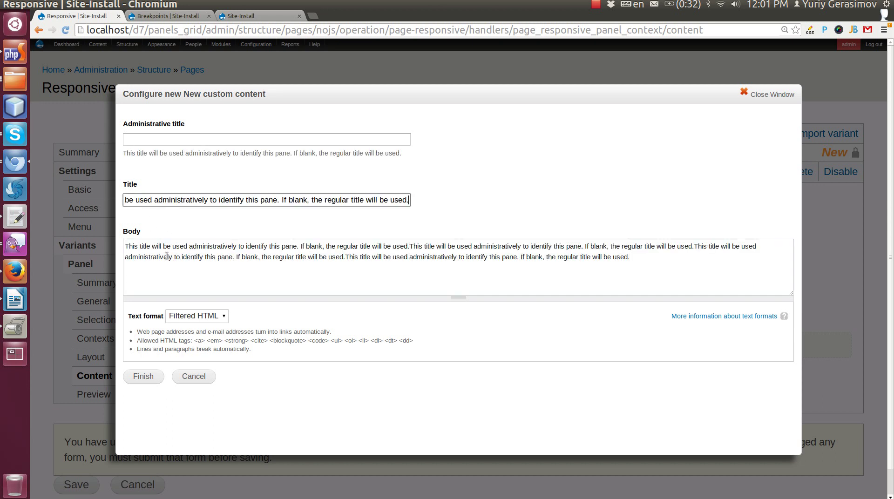
left_click(148, 377)
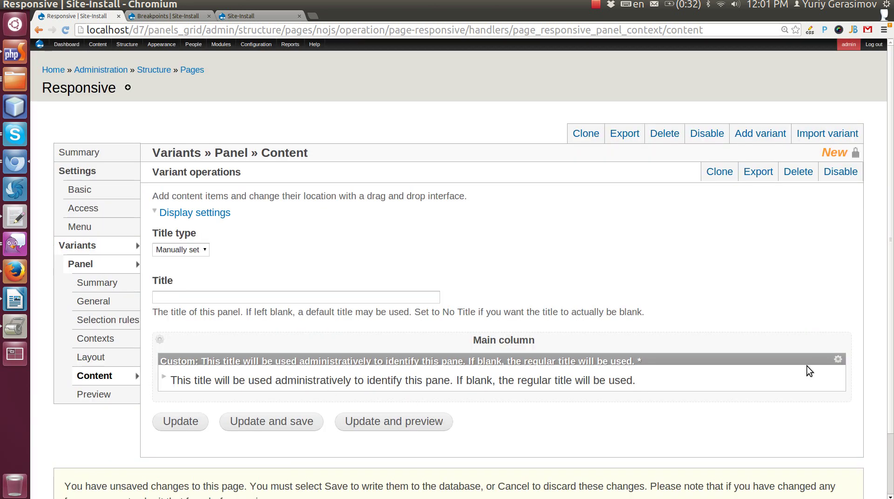
- Give the first custom pane a desktop width of 5 and offset of 2 in its CSS properties
left_click(839, 361)
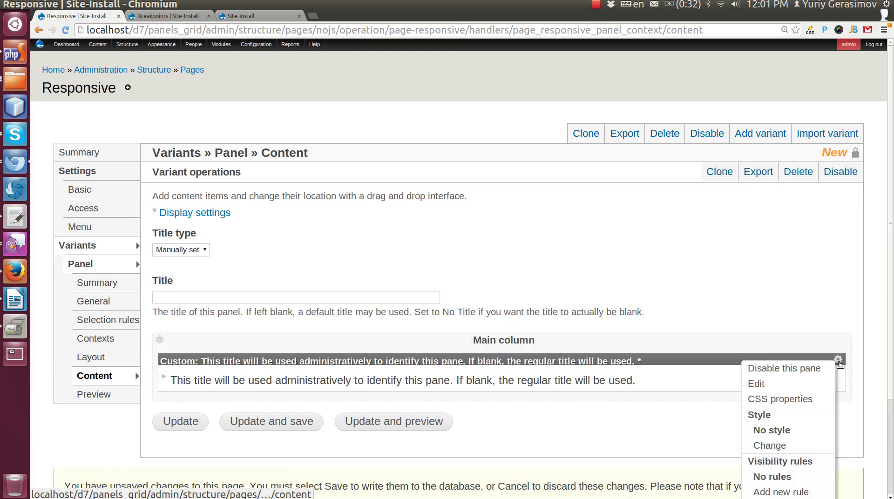
left_click(778, 400)
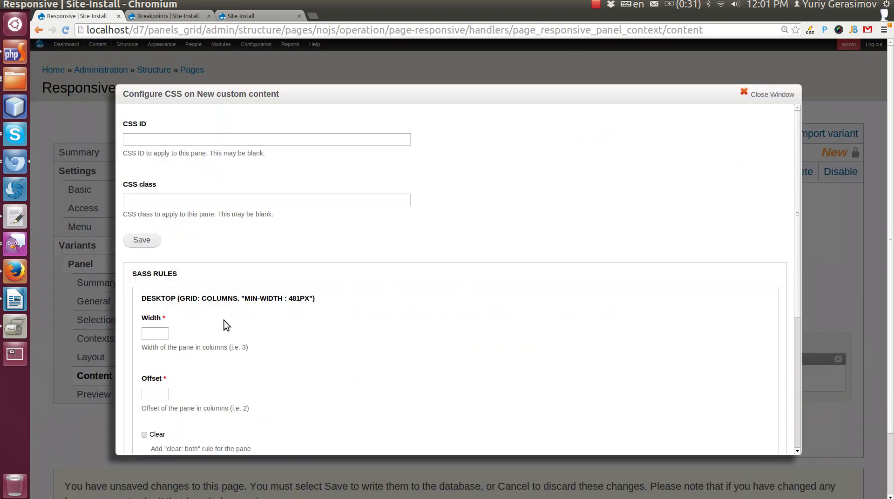
left_click(154, 334)
type("5")
left_click(154, 395)
type("2")
left_click(153, 241)
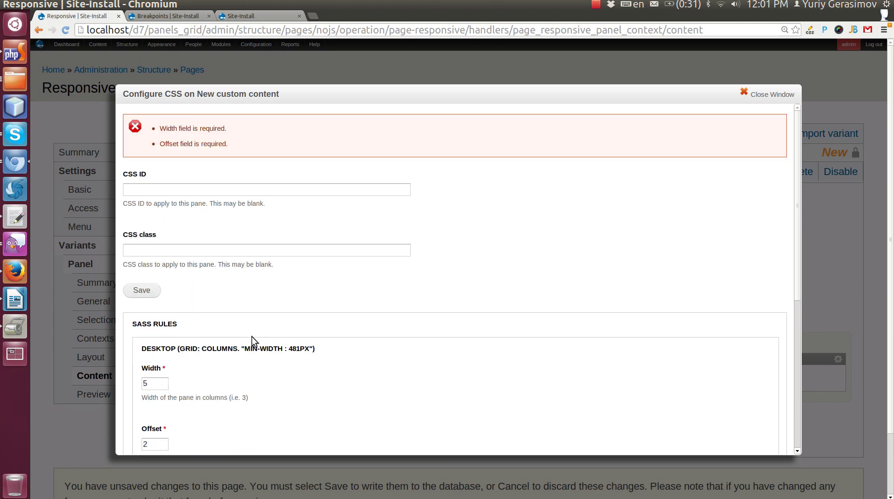
- Set the pane's phone width to 2 and offset to 1, and save
scroll(252, 337, "down", 5)
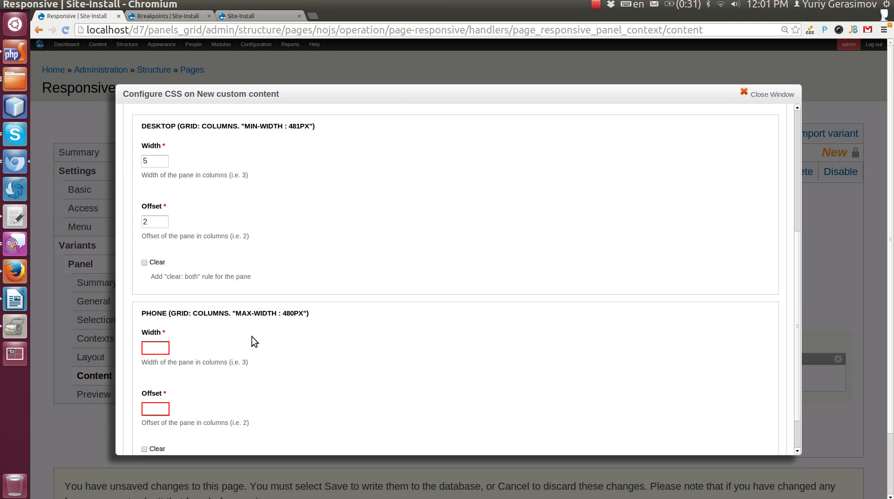
scroll(252, 336, "down", 3)
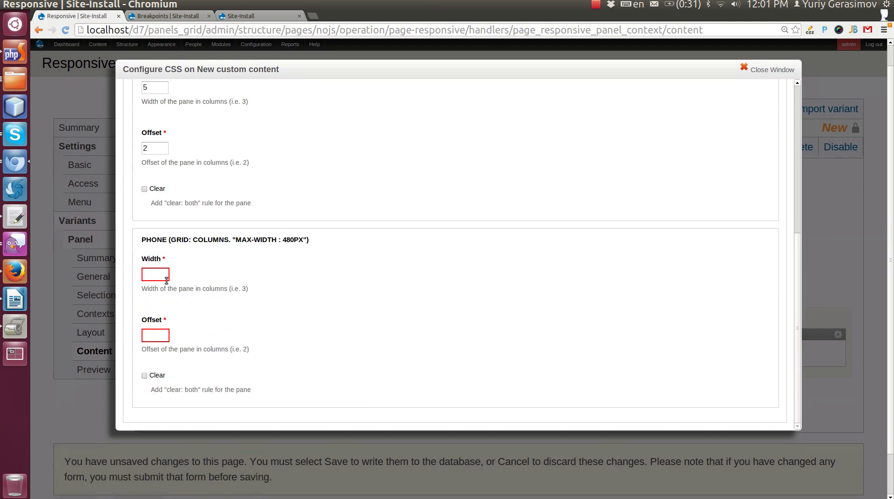
left_click(166, 278)
type("2")
left_click(165, 335)
type("1")
scroll(208, 354, "up", 5)
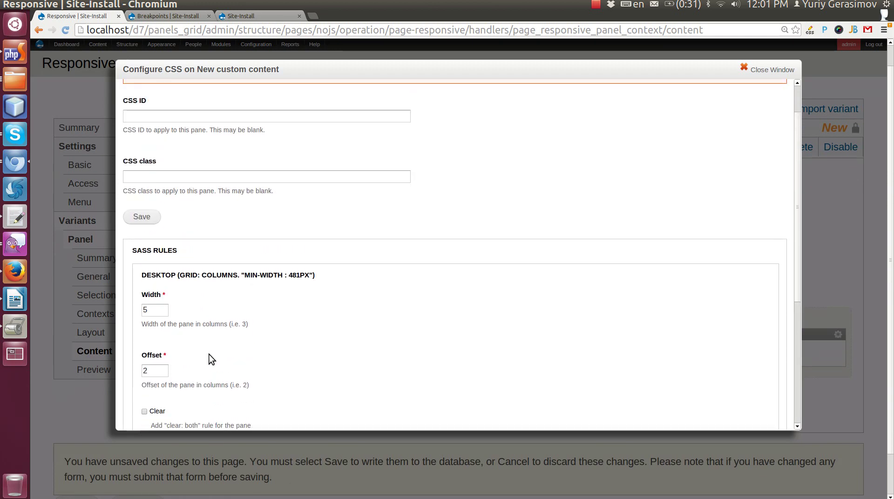
left_click(142, 215)
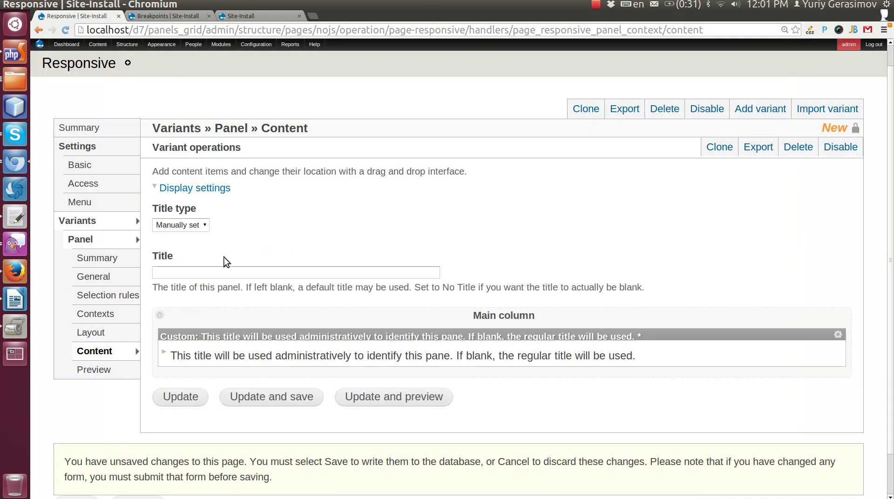
- Add new custom content to the Main column titled 'Lorem ipsum' with the help sentence as body
left_click(160, 315)
left_click(167, 319)
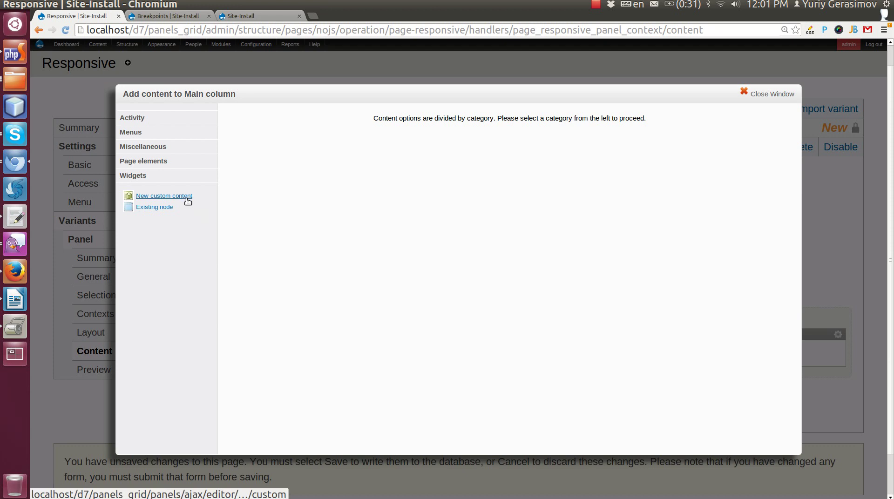
left_click(185, 198)
left_click(210, 204)
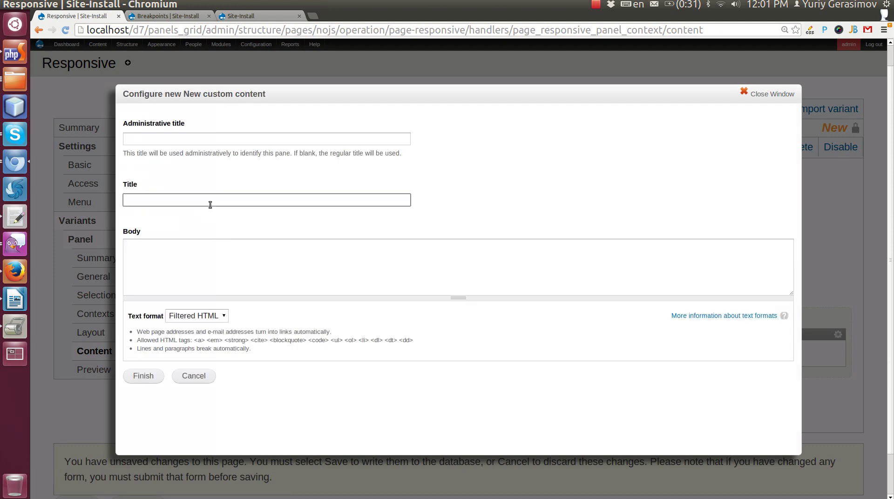
type("Lorem ipsum")
left_click(200, 254)
key("ctrl+v")
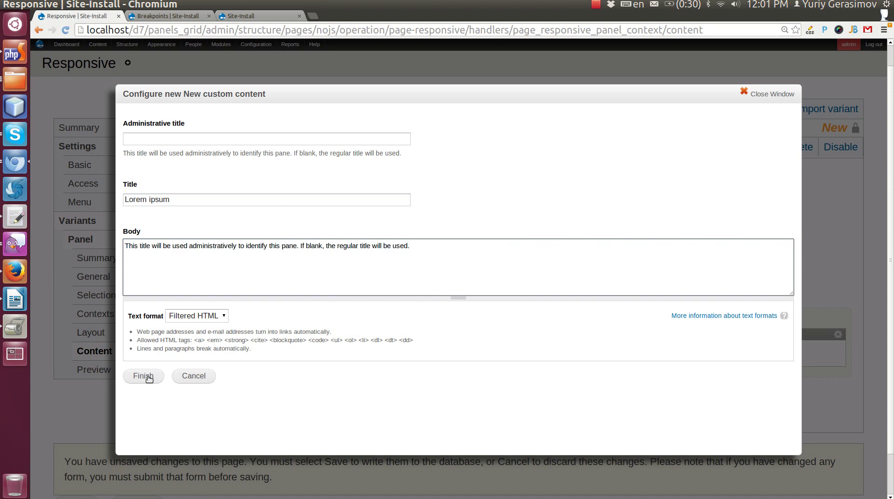
- Finish the Lorem ipsum pane and give it desktop width 3, offset 8
left_click(144, 376)
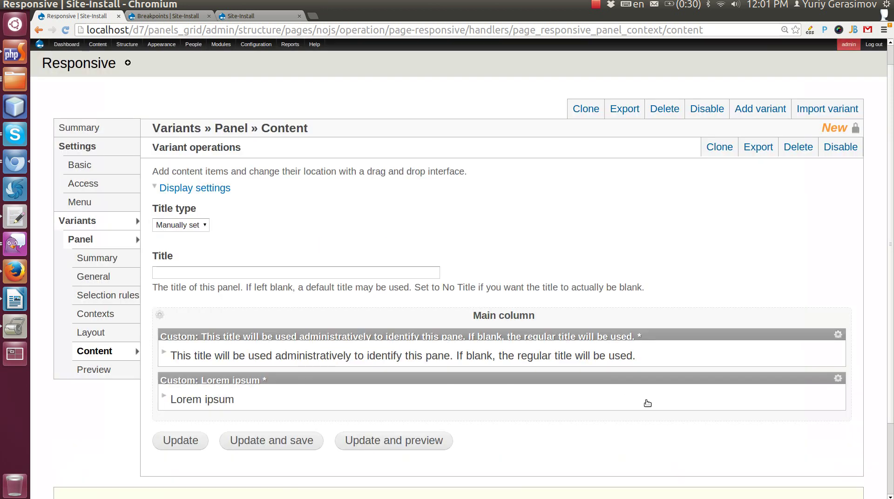
left_click(838, 378)
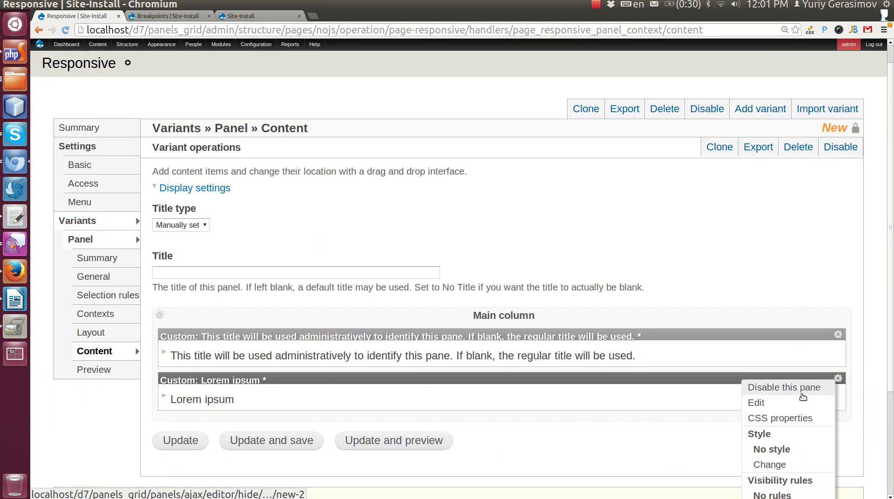
left_click(771, 419)
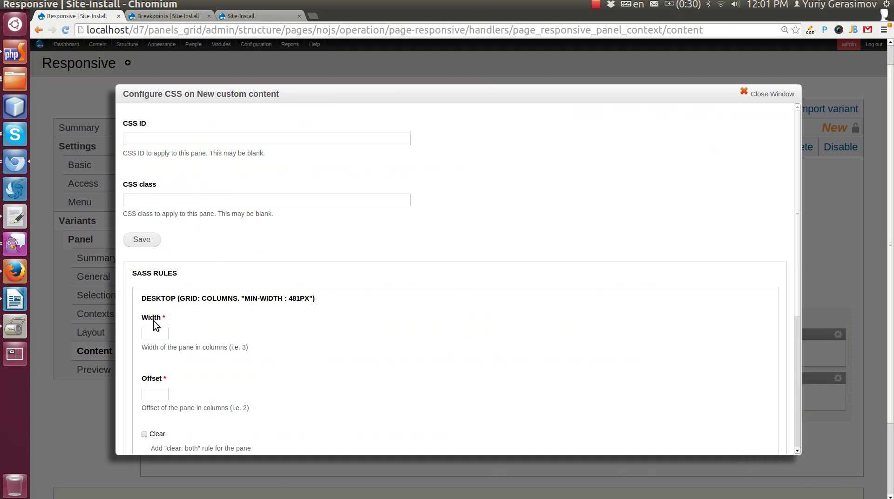
left_click(153, 334)
type("5")
key("BackSpace")
type("3")
left_click(161, 394)
type("7")
key("BackSpace")
type("8")
- Set the Lorem ipsum pane's phone width 2 and offset 2, and save
scroll(221, 384, "down", 3)
left_click(152, 375)
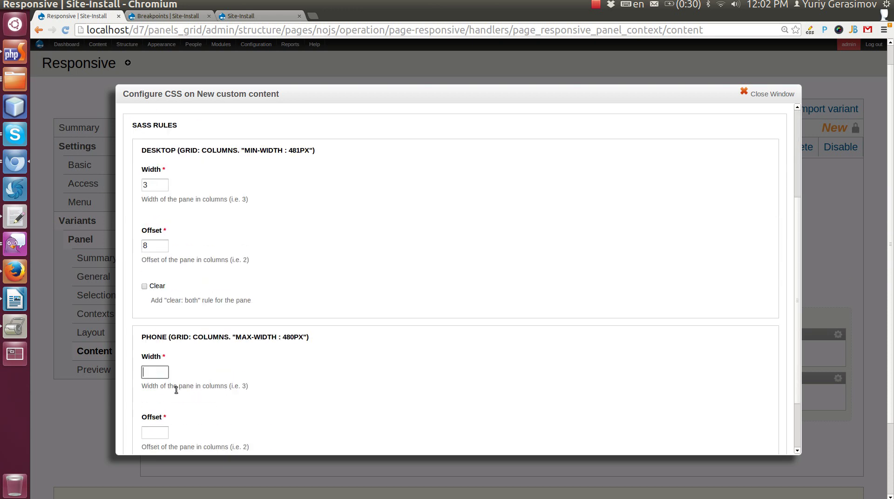
type("2")
scroll(176, 391, "down", 2)
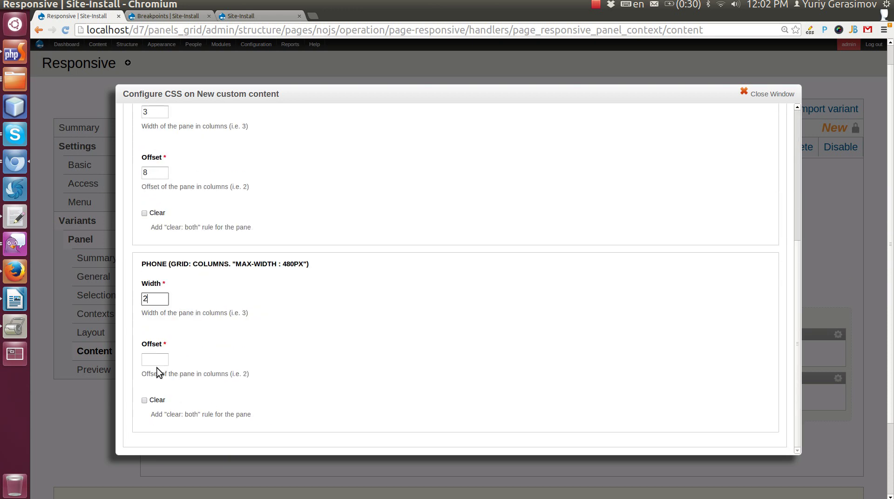
left_click(156, 361)
type("2")
scroll(208, 362, "up", 4)
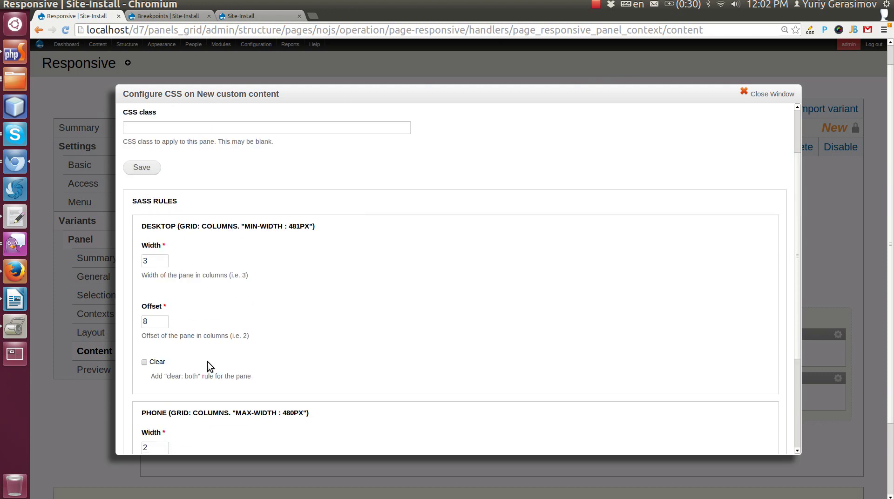
left_click(155, 225)
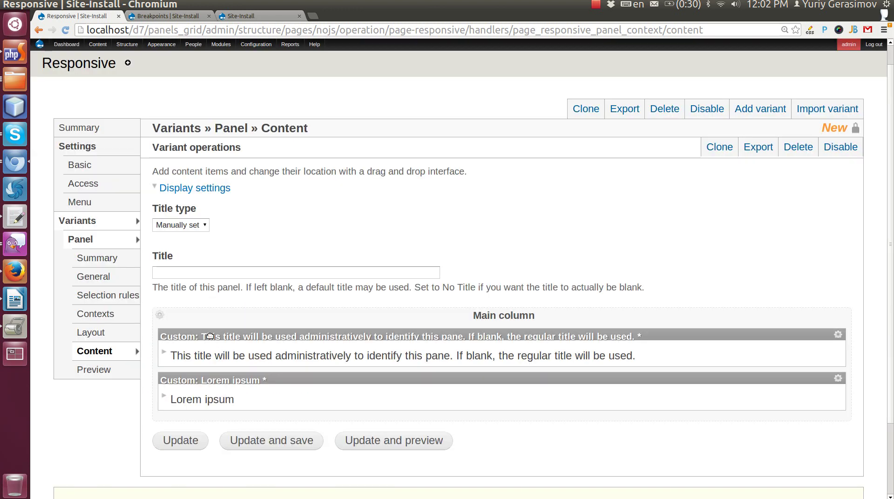
- Add a third custom pane with the help sentence as title and repeated in the body
left_click(161, 317)
left_click(169, 318)
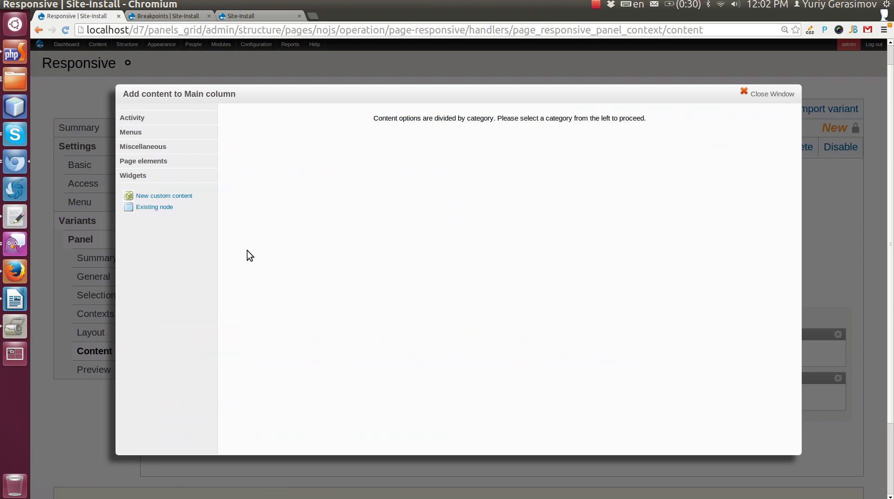
left_click(184, 196)
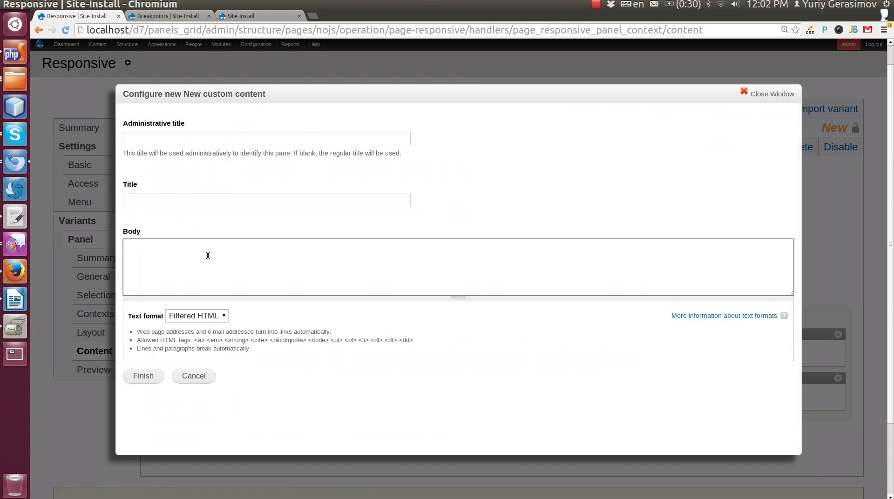
left_click(188, 205)
key("ctrl+v")
left_click(172, 251)
key("ctrl+v")
key("ctrl+v")
key("ctrl+v")
key("ctrl+v")
key("ctrl+v")
key("ctrl+v")
key("ctrl+v")
key("ctrl+v")
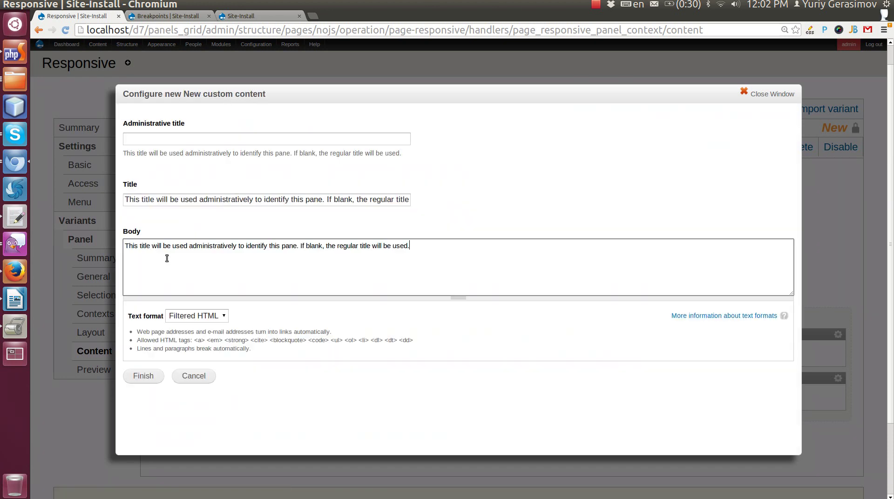
left_click(142, 375)
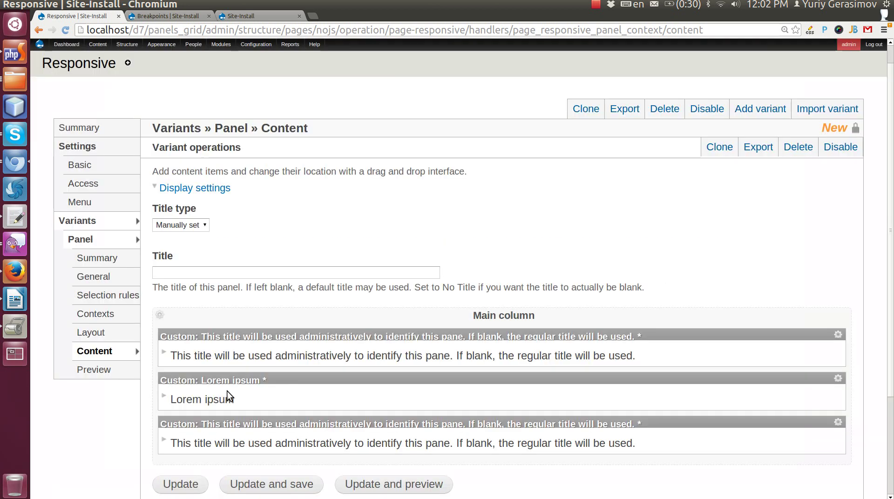
- Give the third pane desktop width 10, offset 2, with clear: both enabled
left_click(838, 424)
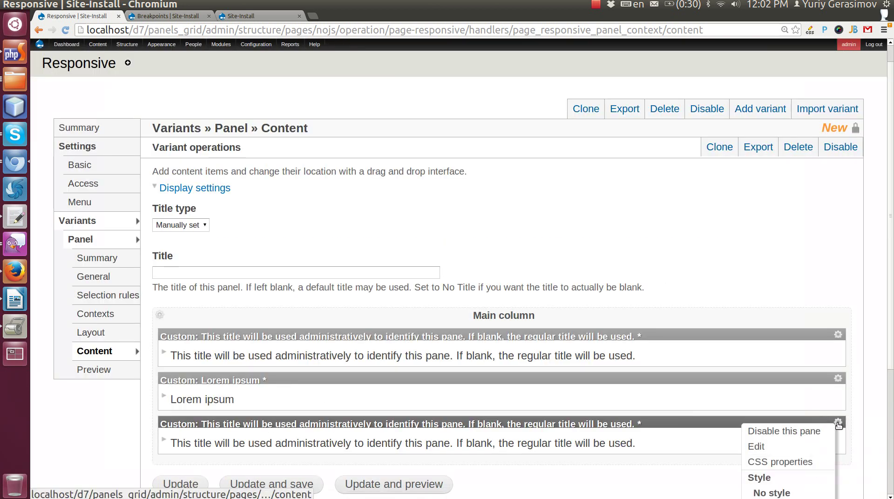
left_click(757, 462)
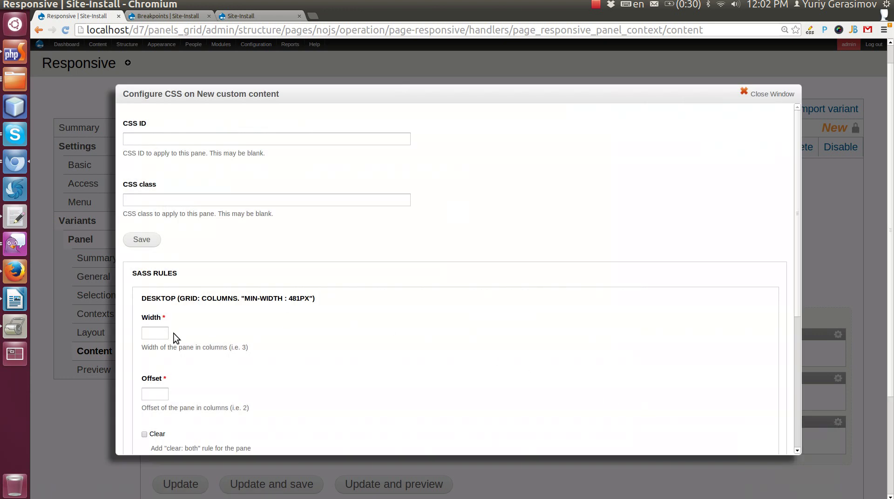
left_click(166, 334)
type("10")
left_click(161, 394)
type("2")
left_click(167, 434)
- Set the third pane's phone width 4, offset 1 with clear, and save its CSS settings
scroll(289, 372, "down", 5)
left_click(157, 300)
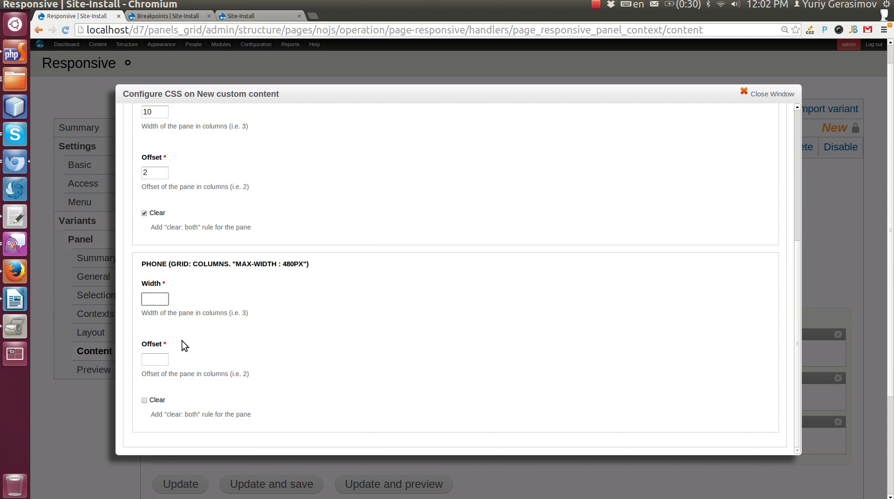
type("4")
left_click(163, 361)
type("1")
left_click(156, 401)
scroll(243, 334, "up", 6)
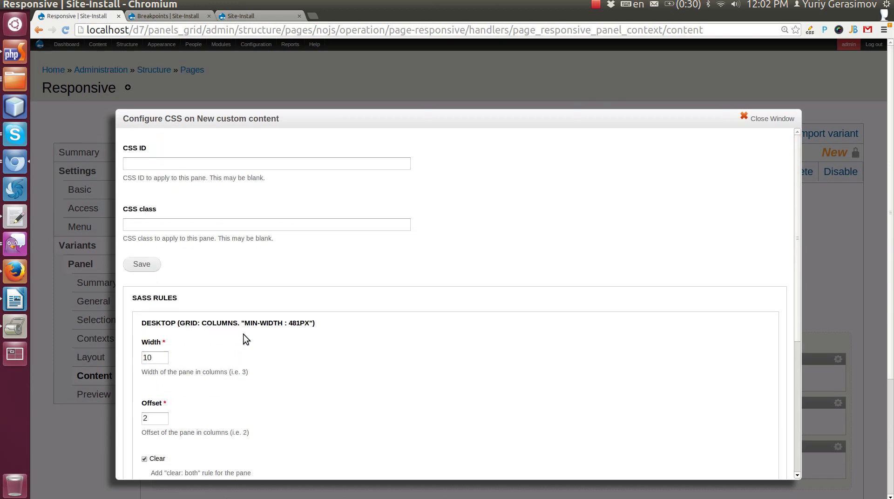
left_click(160, 269)
- Update and save the panel page, then reload the site preview to check the layout
scroll(259, 326, "down", 3)
left_click(260, 357)
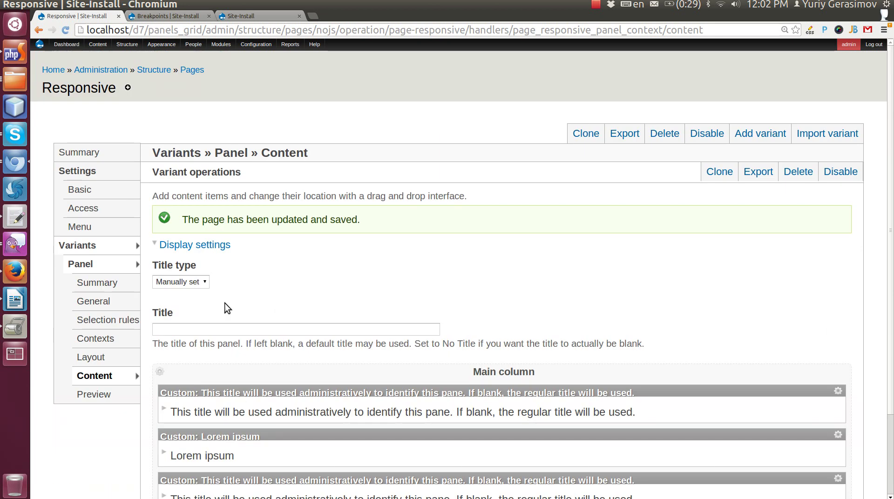
key("alt+Tab")
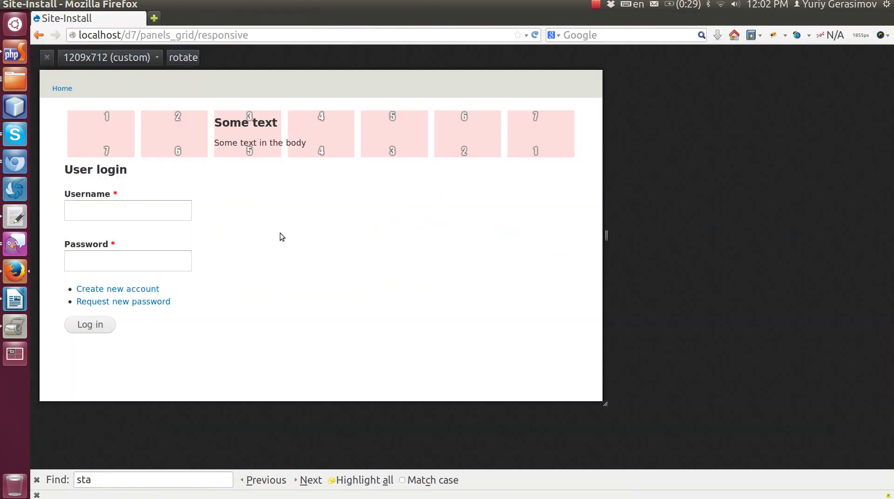
key("F5")
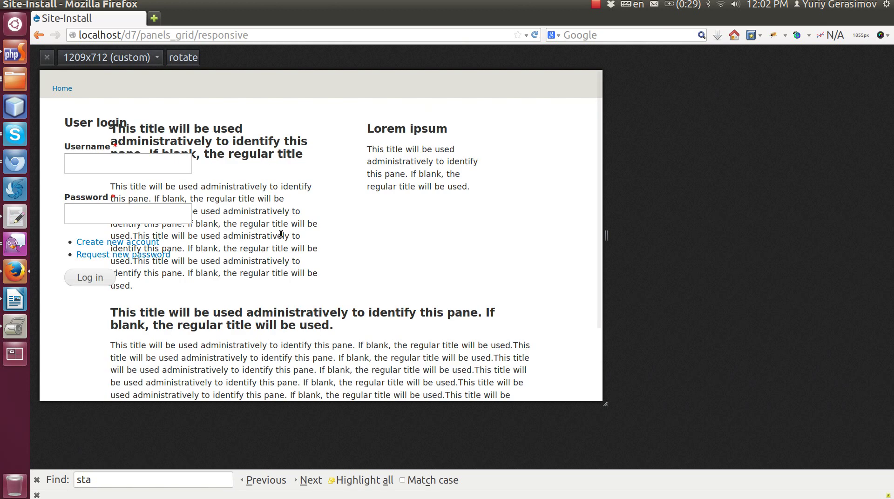
key("alt+Tab")
- Change the Main column region style to SASS container and save the page
key("ctrl+plus")
key("ctrl+plus")
key("ctrl+plus")
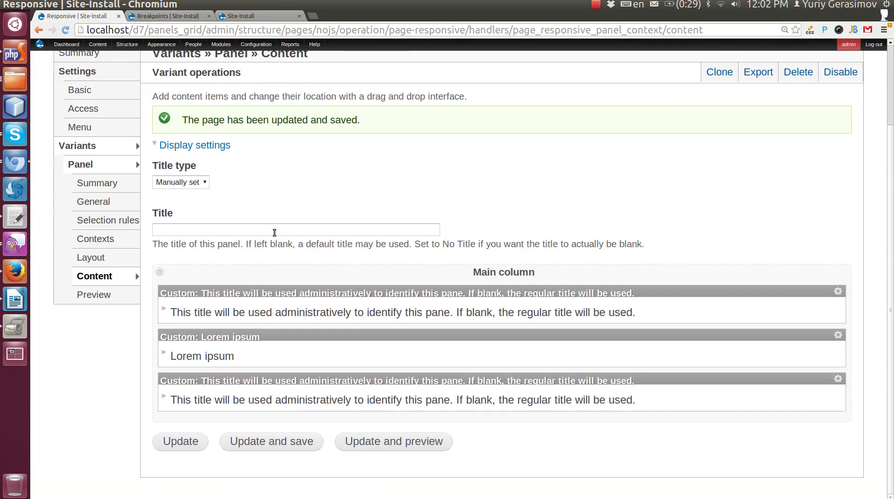
left_click(160, 272)
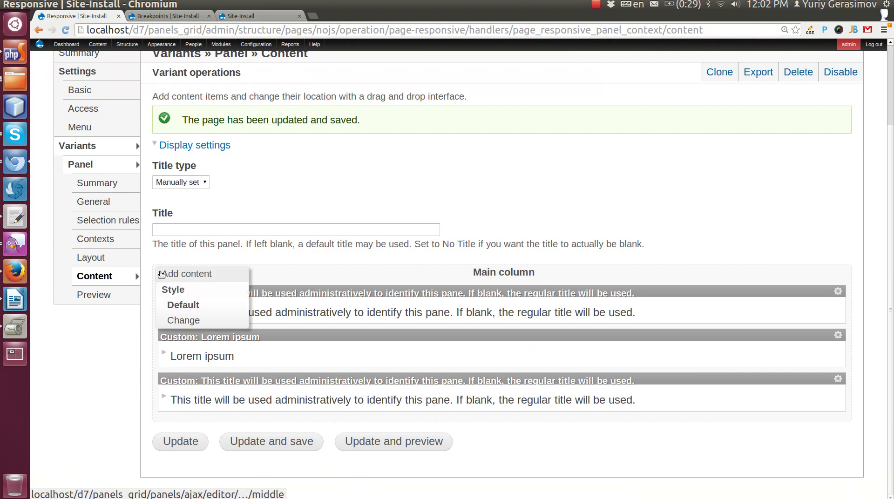
left_click(173, 321)
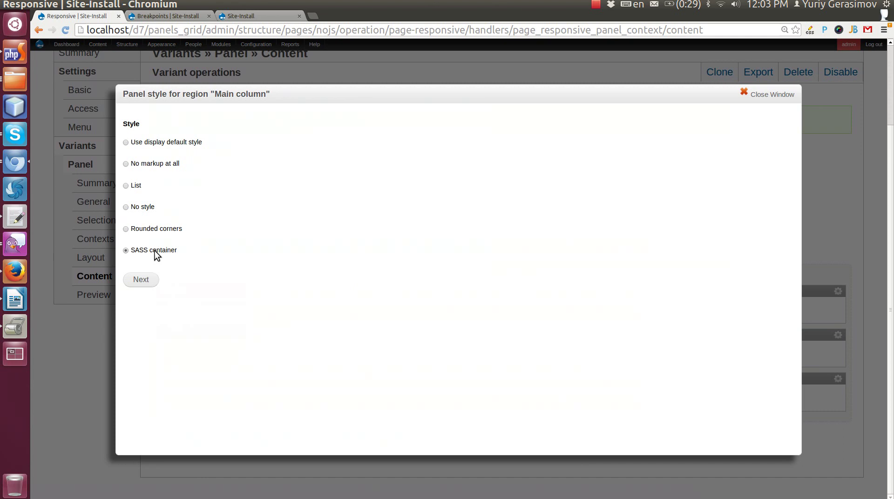
left_click(154, 250)
left_click(145, 281)
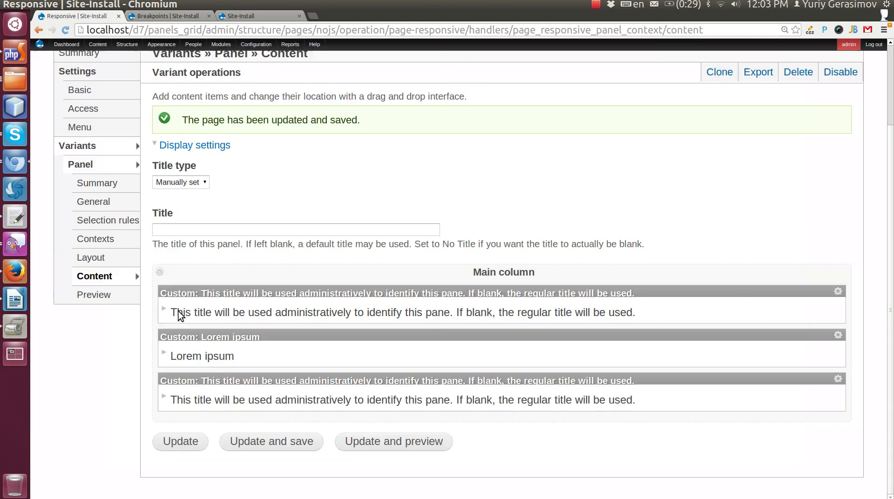
left_click(247, 438)
- Reload the Firefox site preview to show the panes on the grid
key("alt+Tab")
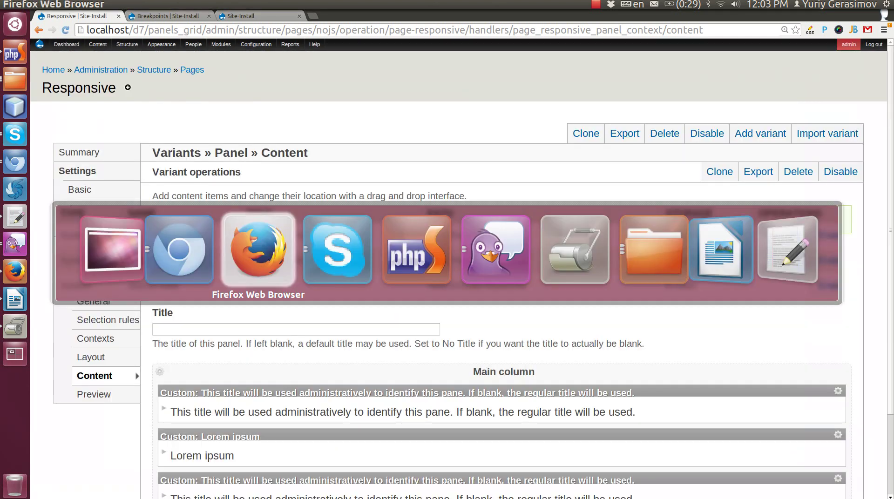
key("F5")
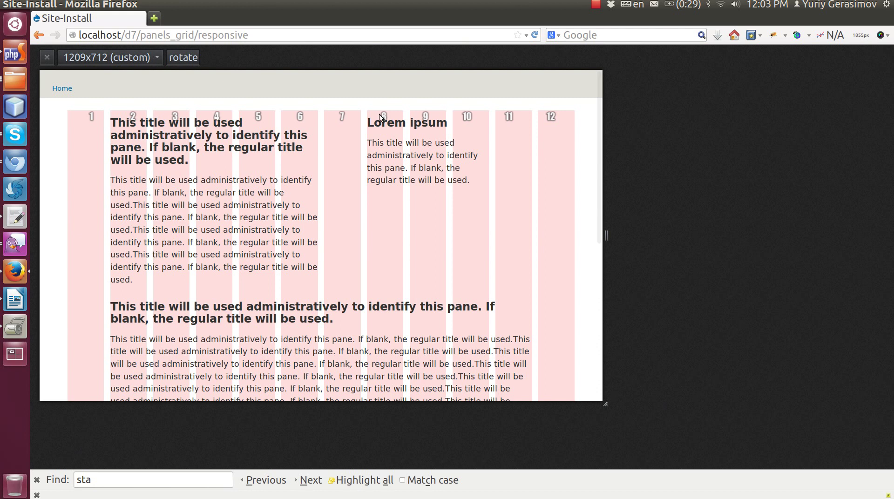
scroll(322, 193, "down", 6)
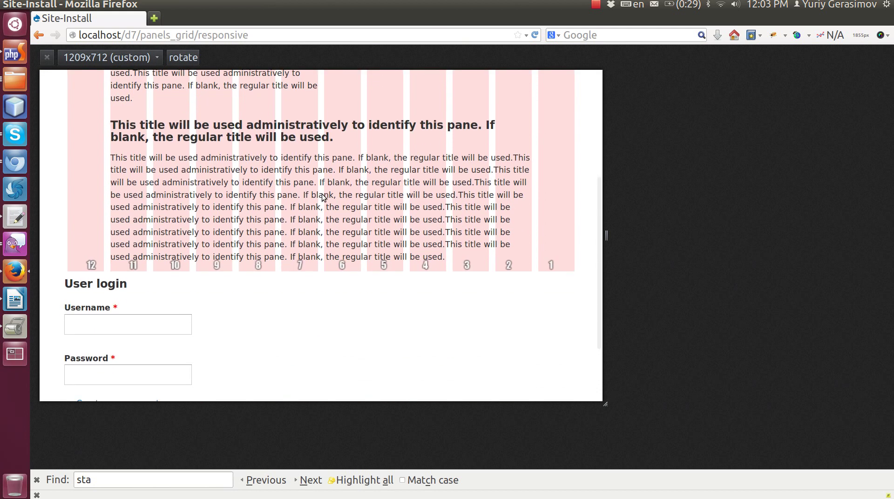
scroll(381, 171, "up", 4)
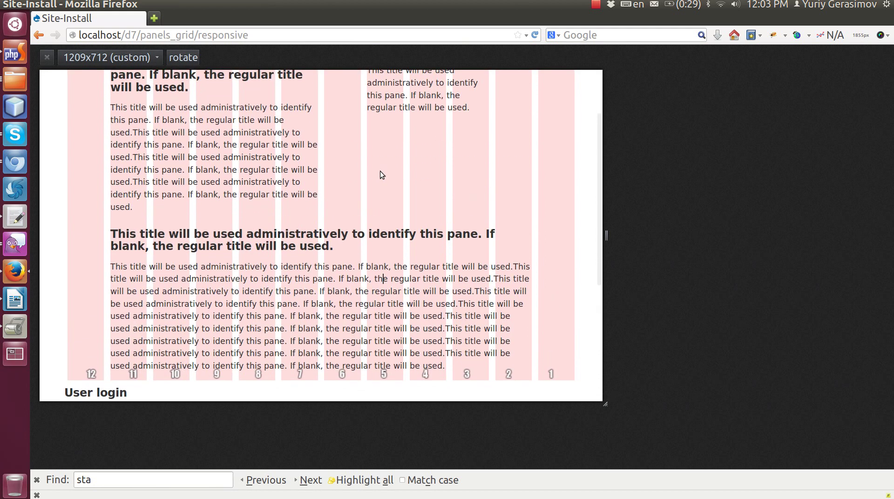
- Narrow the preview to about 565px wide, where Lorem ipsum overlaps the first pane
left_click_drag(607, 238, 304, 223)
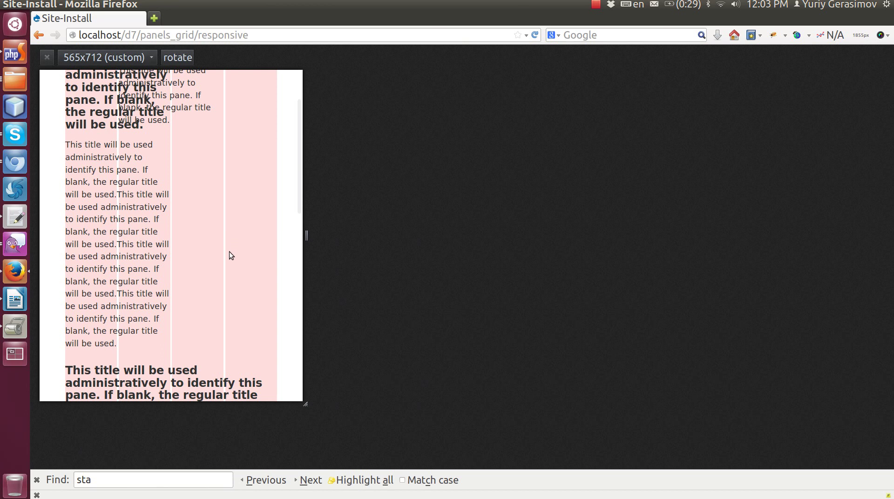
scroll(229, 251, "down", 5)
scroll(229, 251, "up", 8)
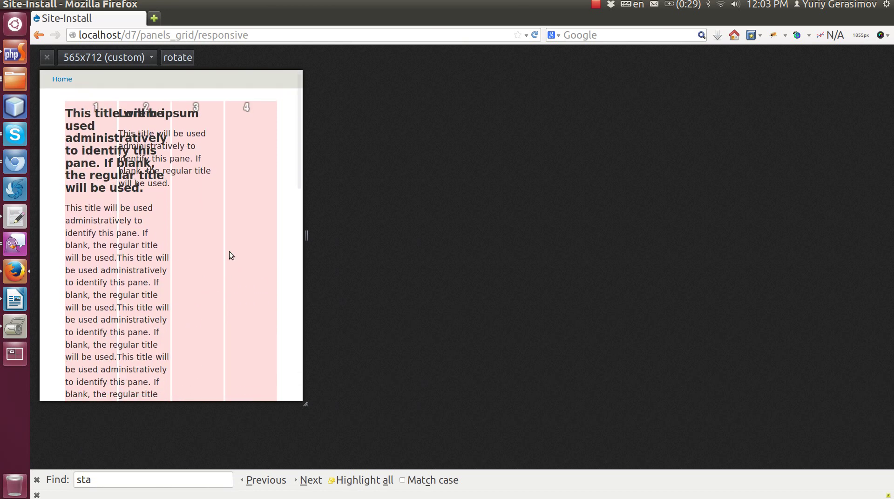
scroll(229, 251, "down", 1)
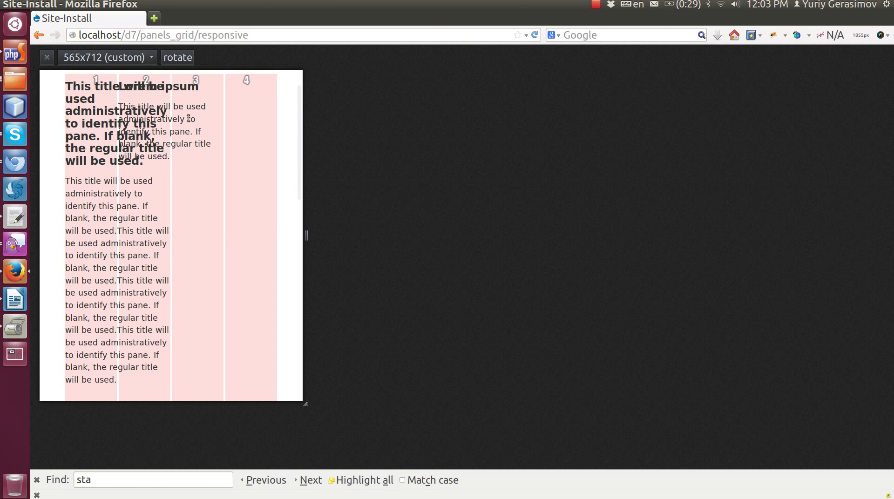
key("alt+Tab")
- Set the Lorem ipsum pane's CSS Phone Offset to 1 and save the panel page
scroll(225, 205, "down", 2)
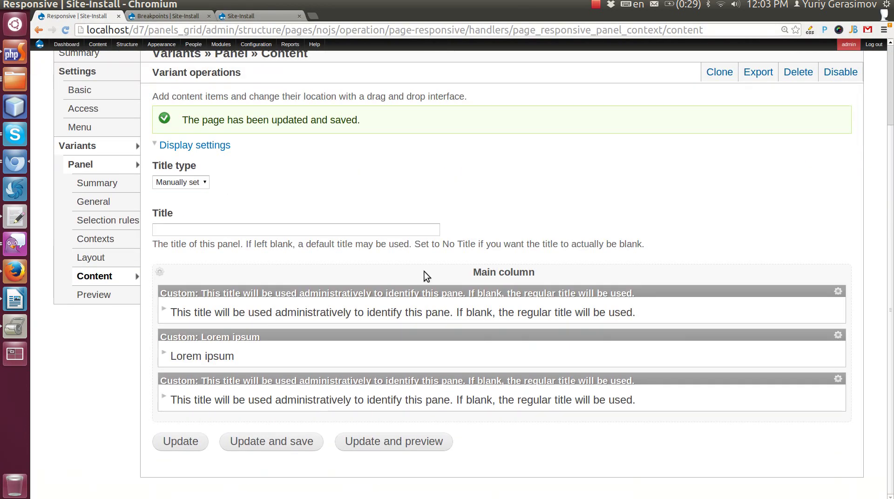
left_click(839, 335)
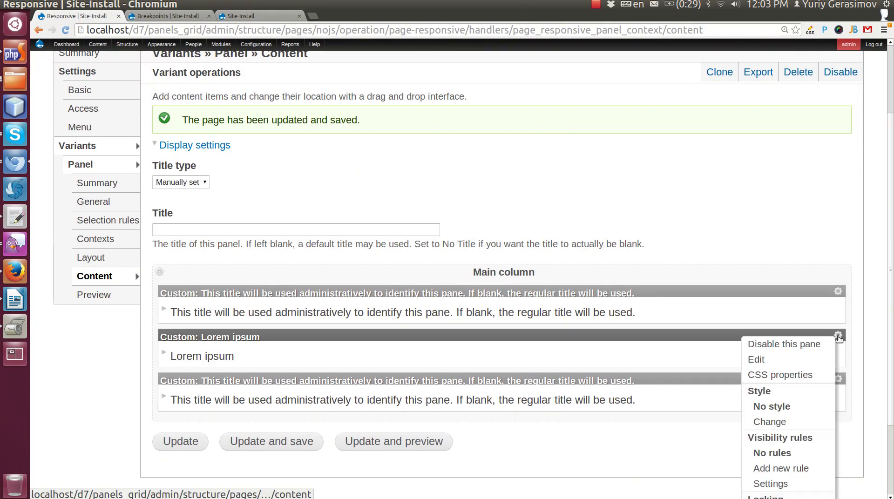
left_click(782, 375)
scroll(440, 328, "down", 2)
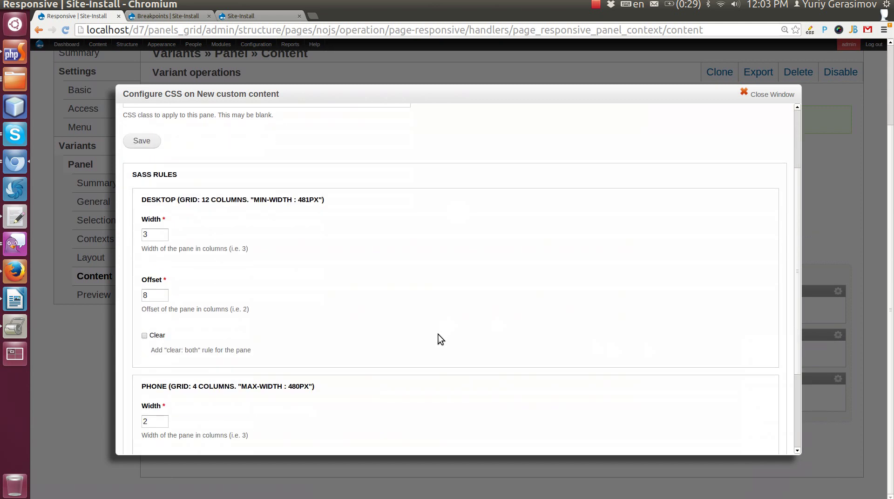
scroll(438, 334, "down", 3)
double_click(157, 360)
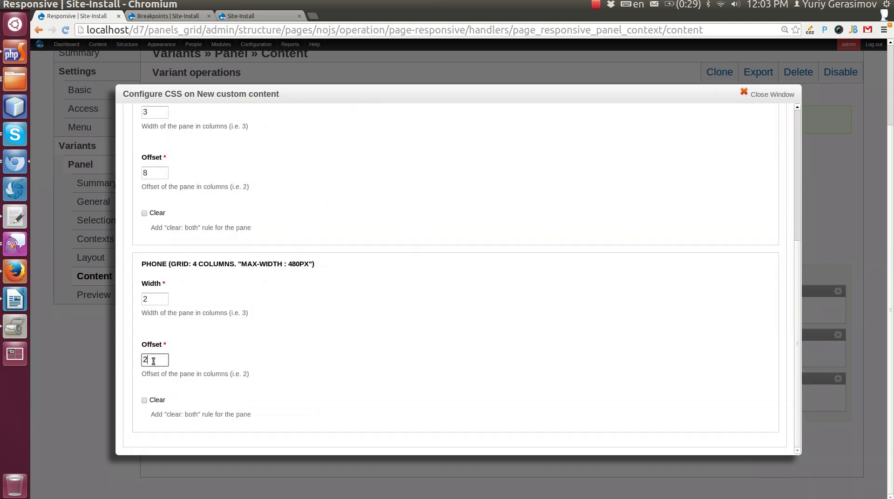
type("1")
scroll(250, 322, "up", 3)
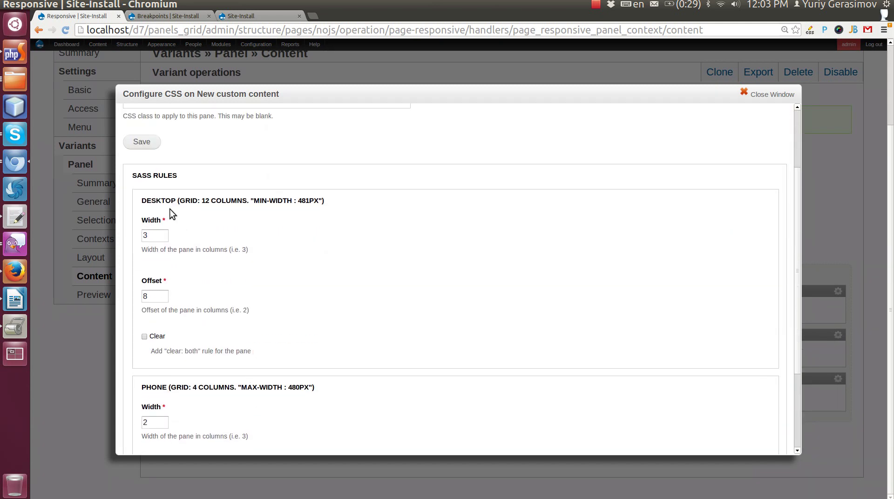
left_click(142, 142)
left_click(294, 443)
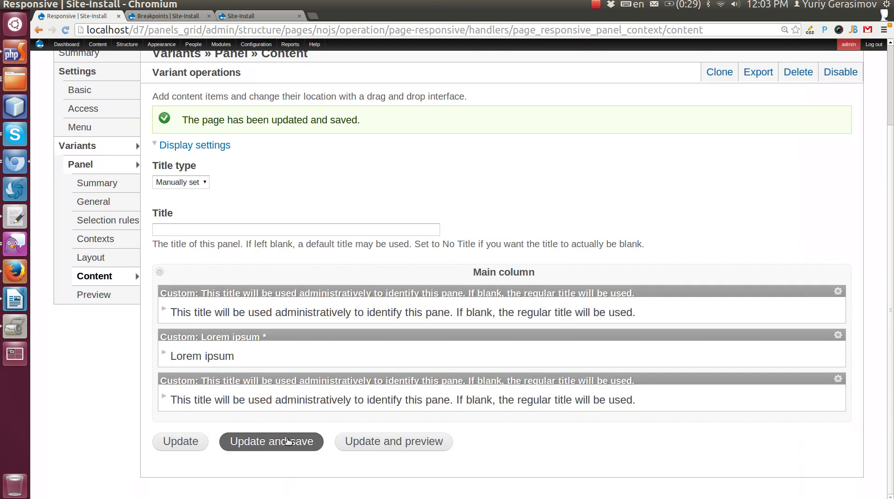
- Reload the phone preview to confirm Lorem ipsum now sits beside the first pane from column 3
key("alt+Tab")
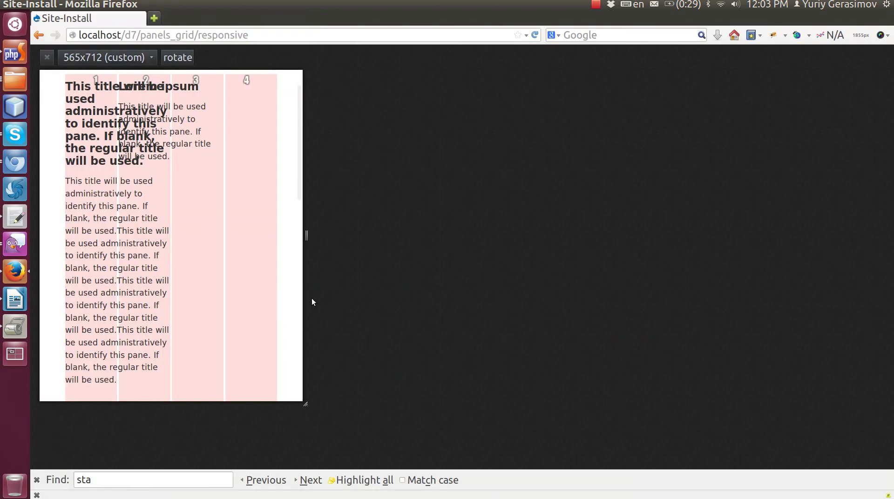
key("F5")
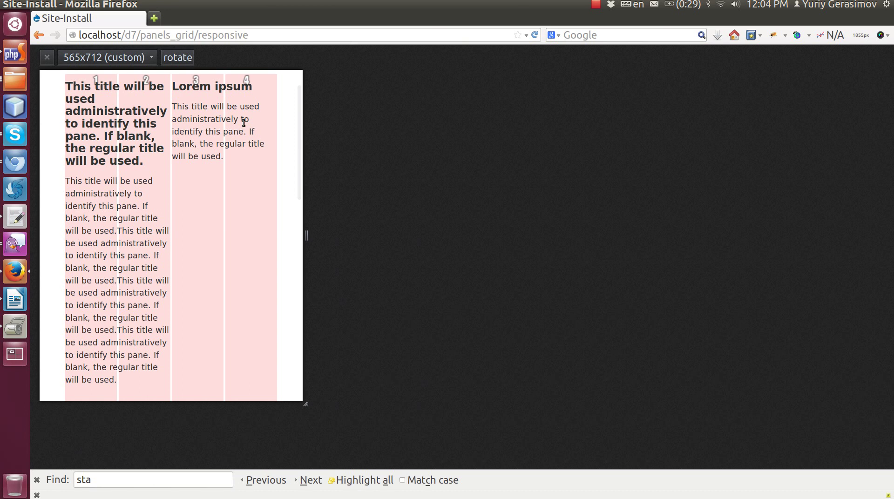
key("alt+Tab")
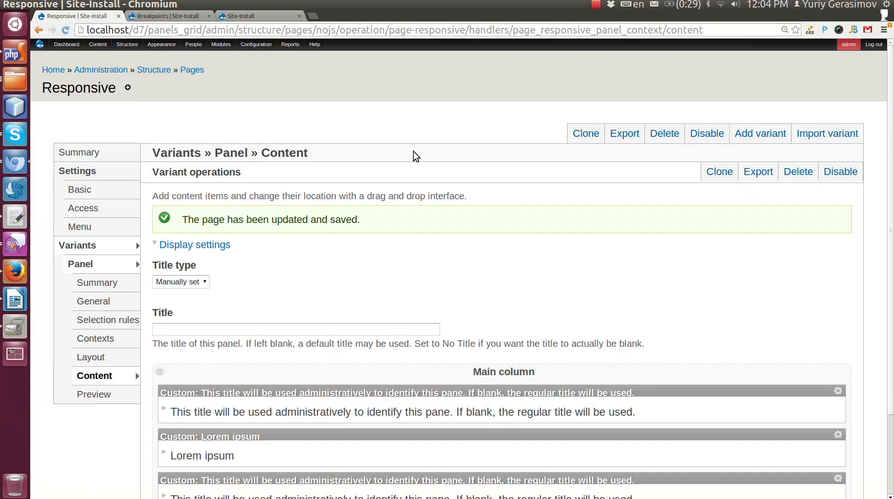